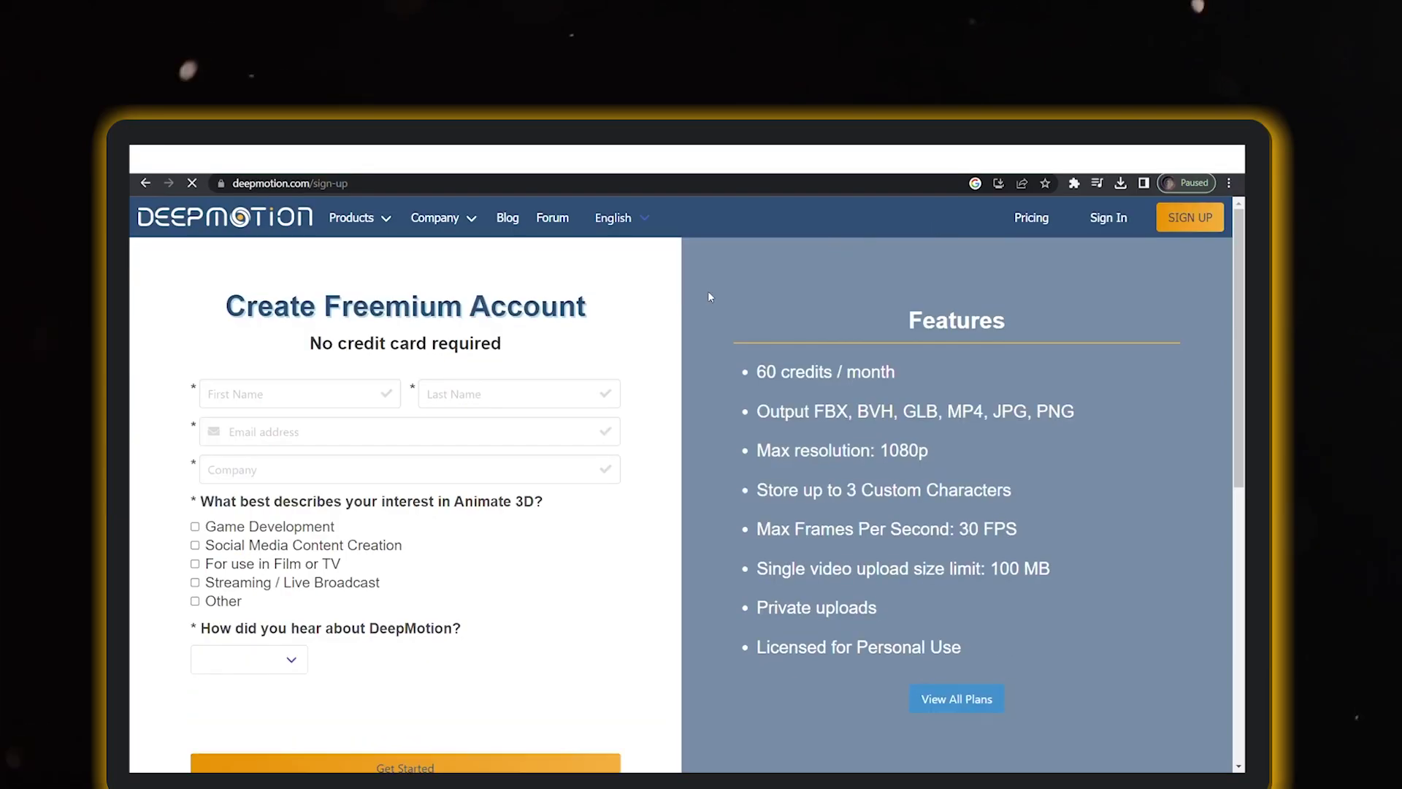
Complete the sign-up form with name and email, pass hCaptcha, submit, and activate via the welcome email
{"action": "scroll", "coordinate": [250, 376], "scroll_direction": "down", "scroll_amount": 1}
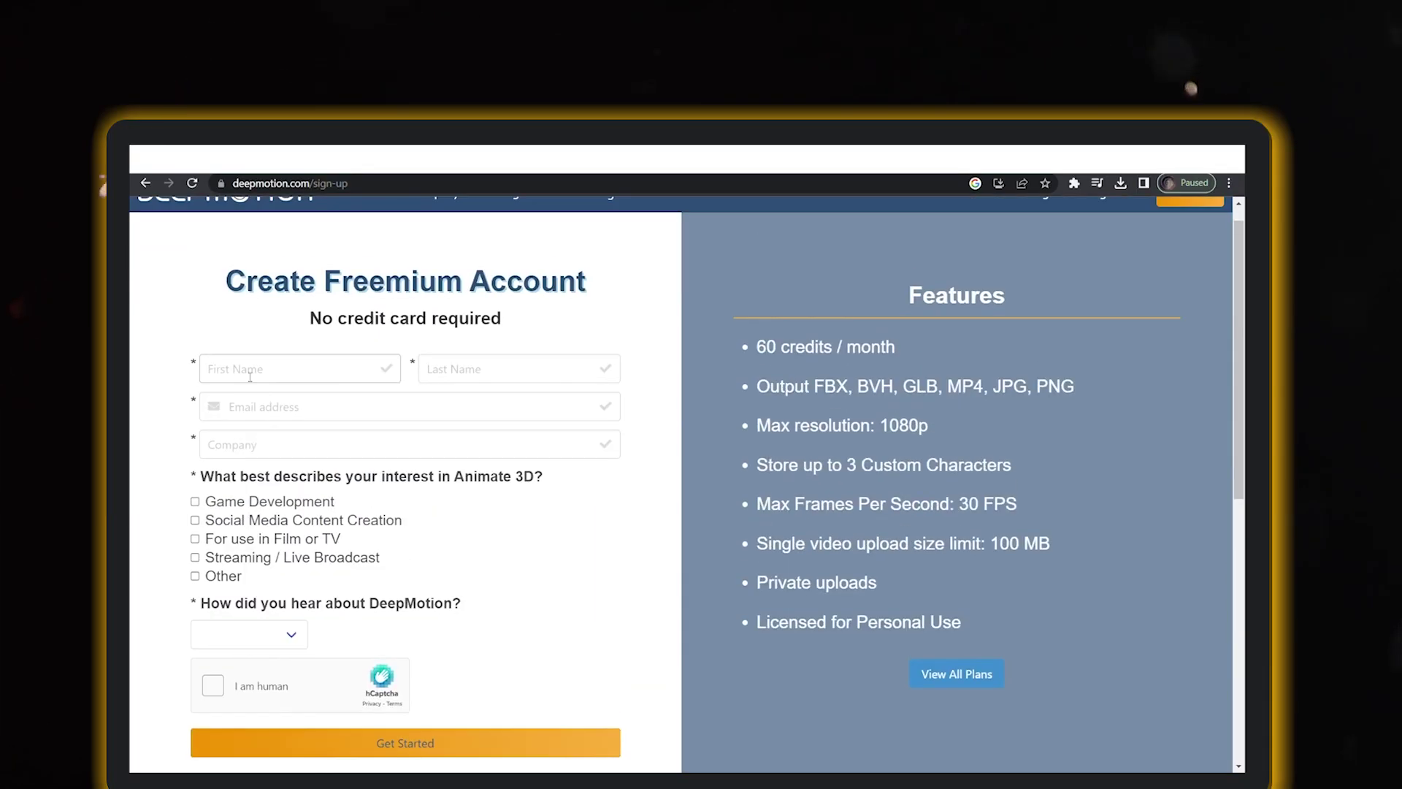
{"action": "left_click", "coordinate": [252, 371]}
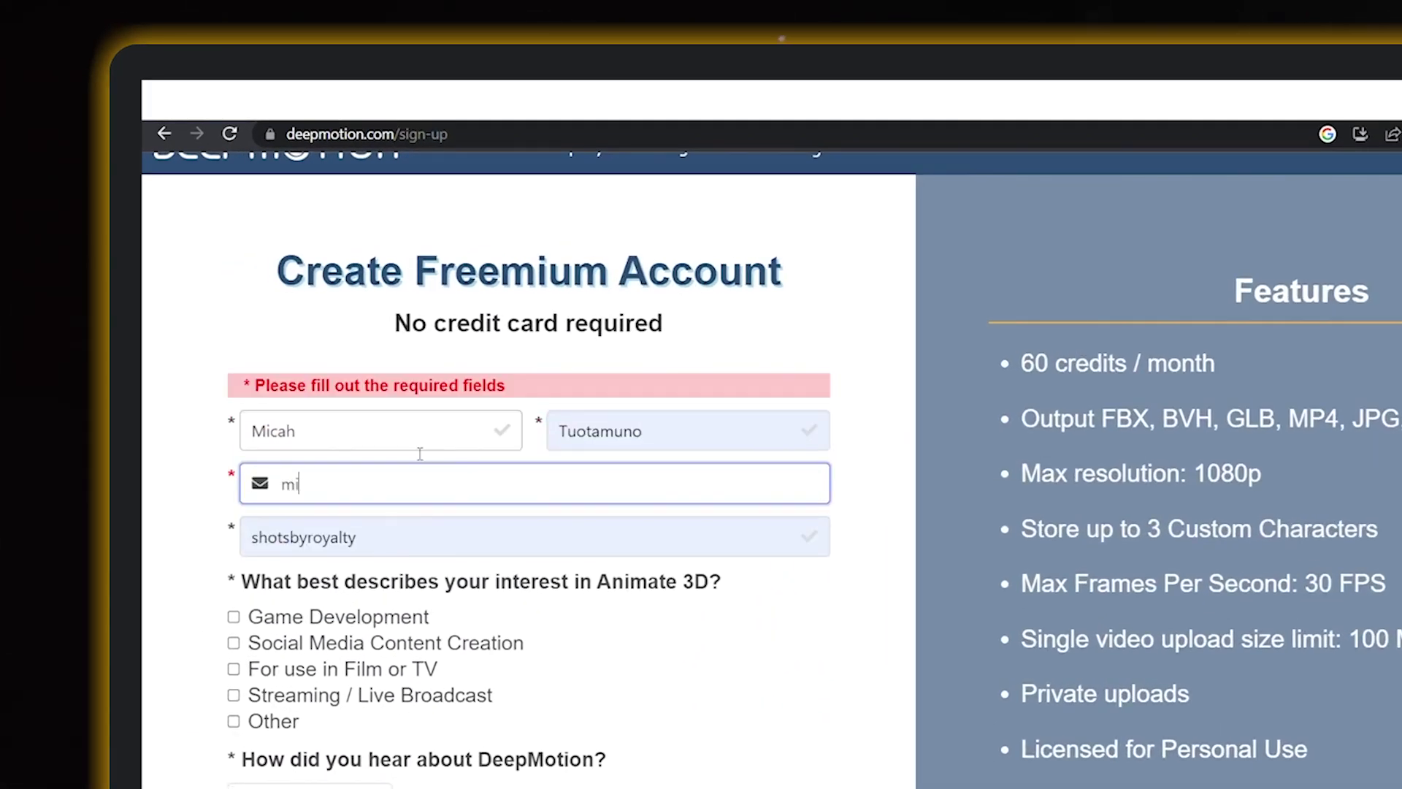
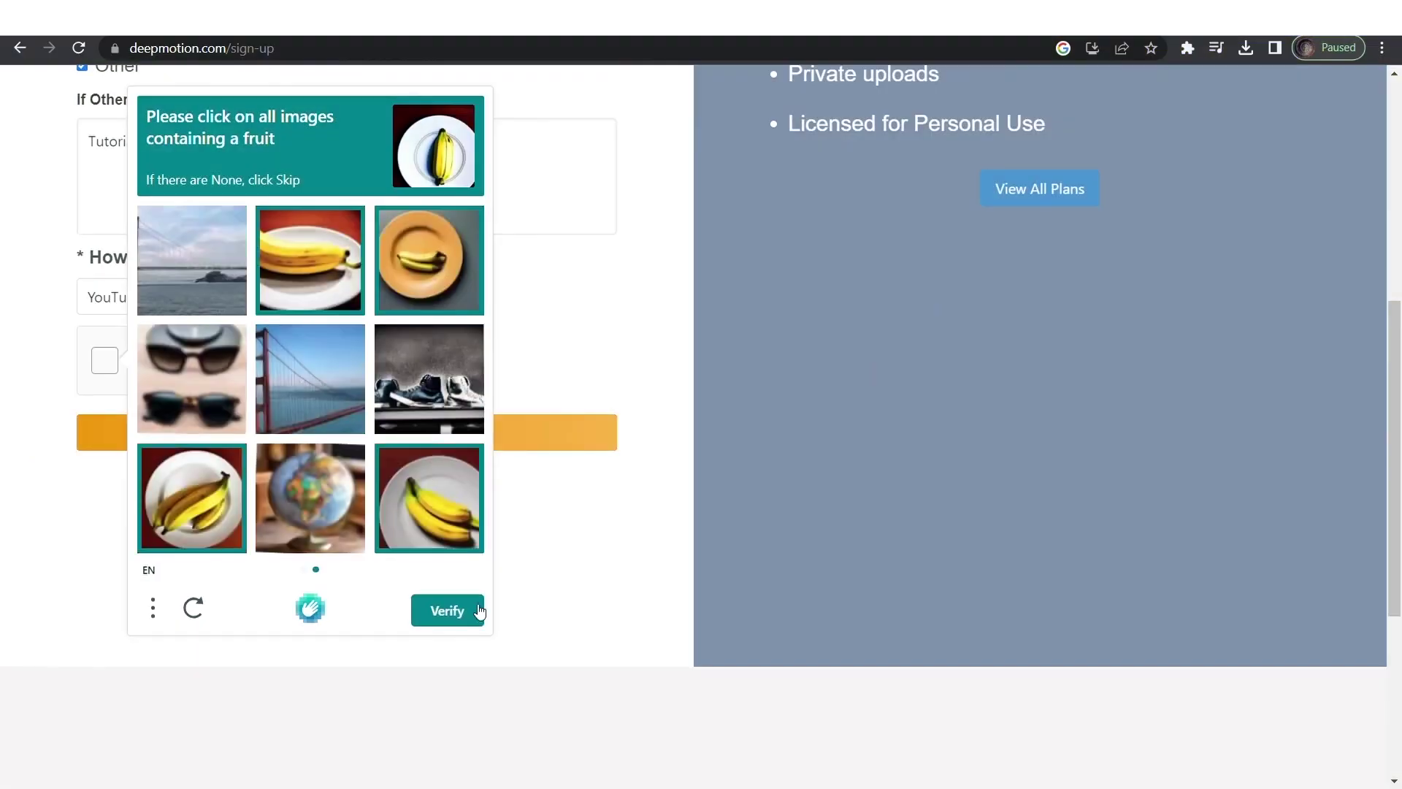
{"action": "left_click", "coordinate": [470, 612]}
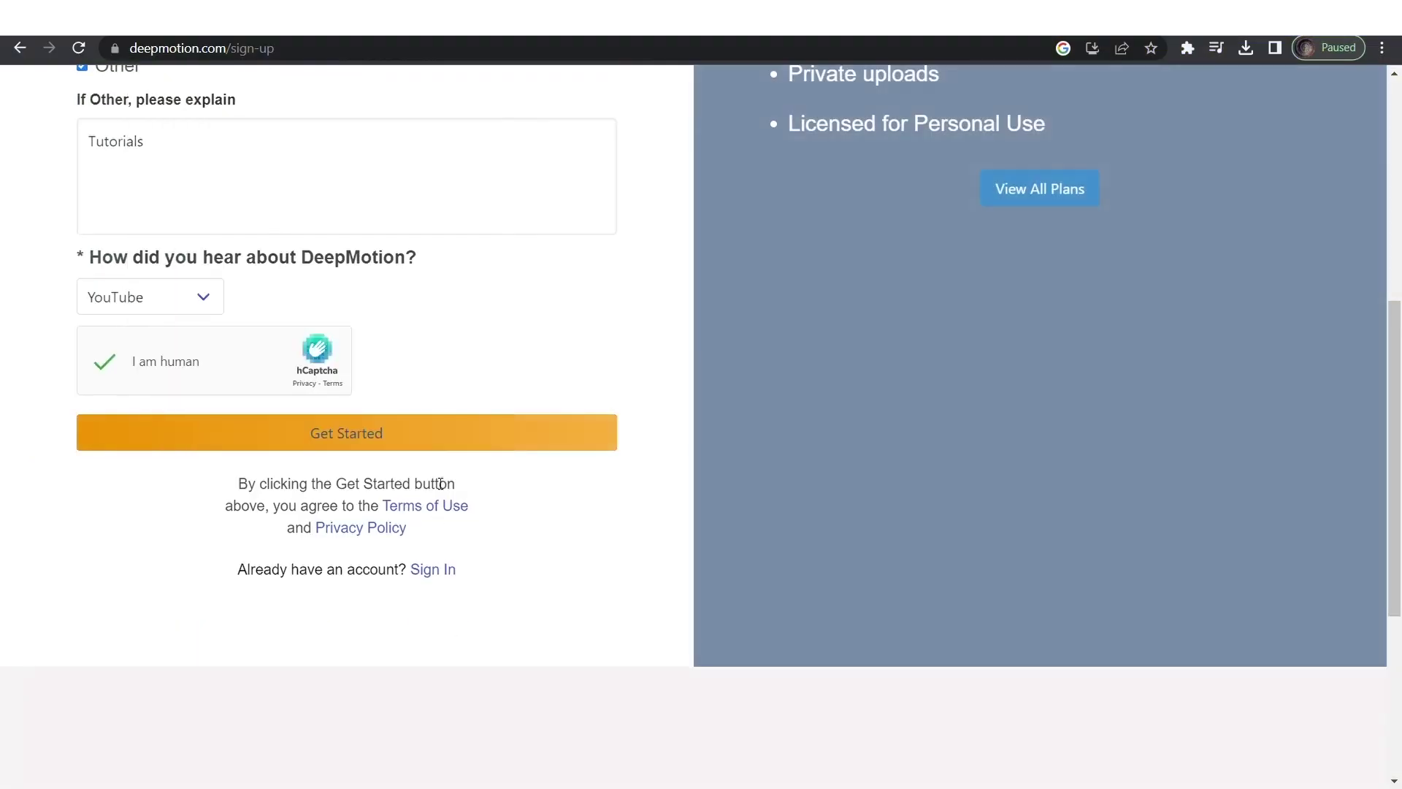
{"action": "left_click", "coordinate": [588, 431]}
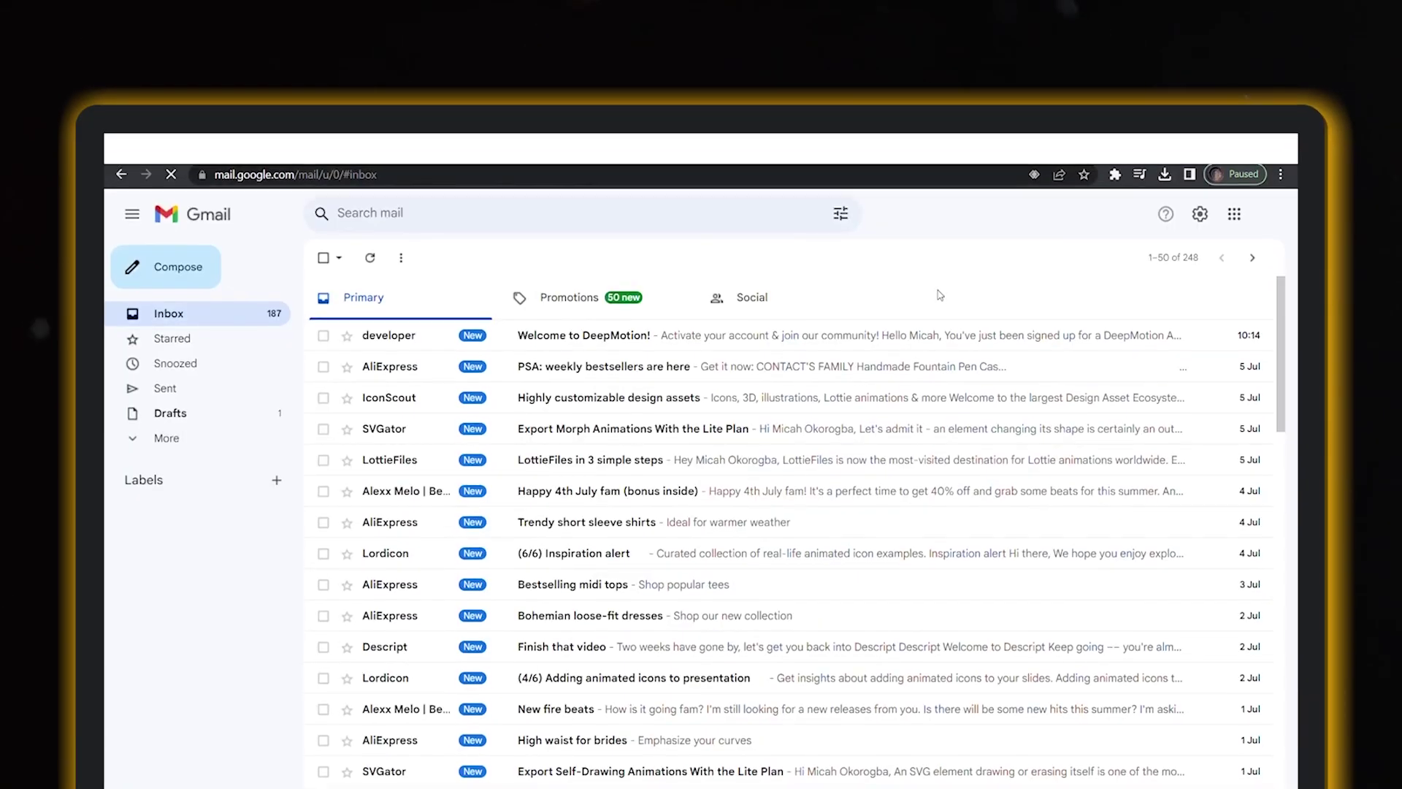
{"action": "left_click", "coordinate": [609, 335]}
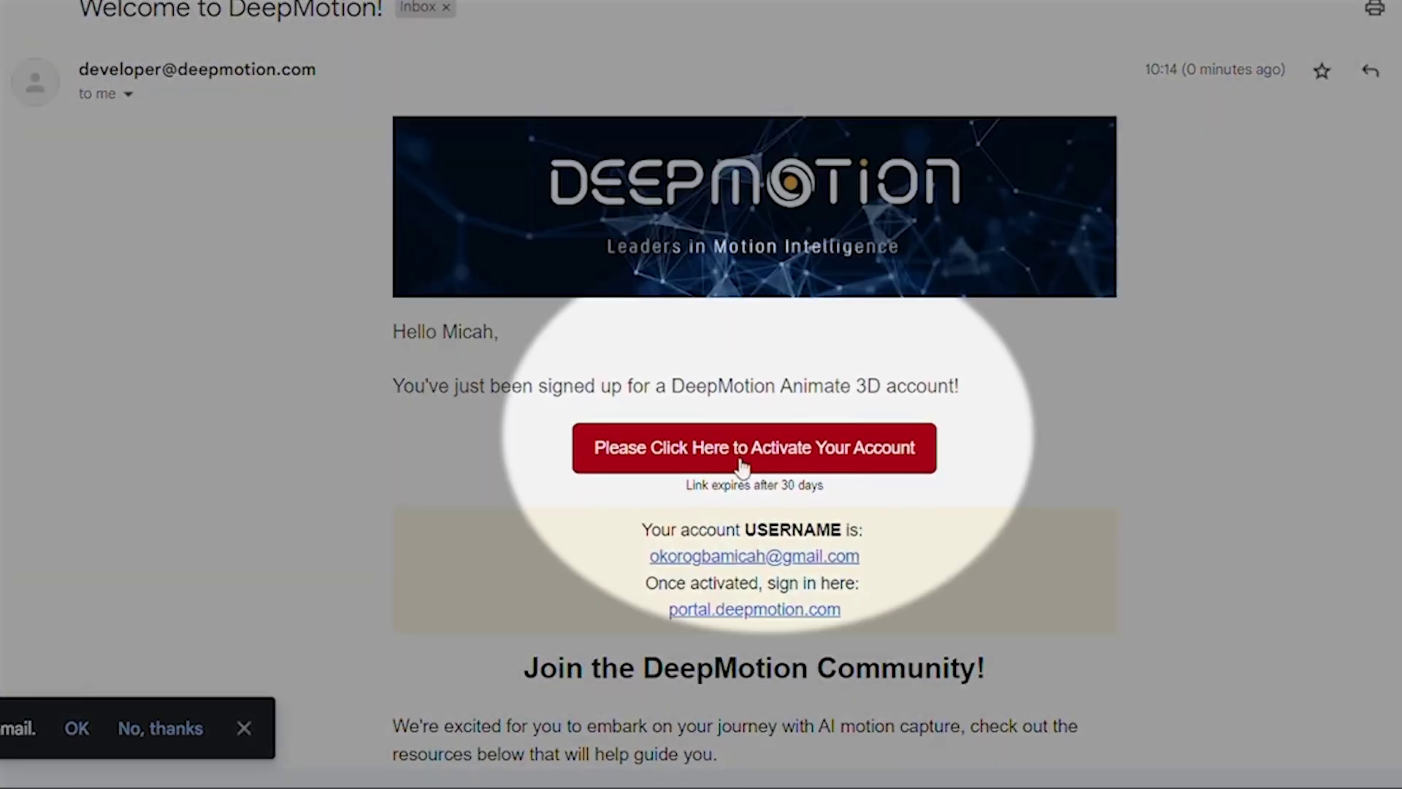
{"action": "left_click", "coordinate": [734, 460]}
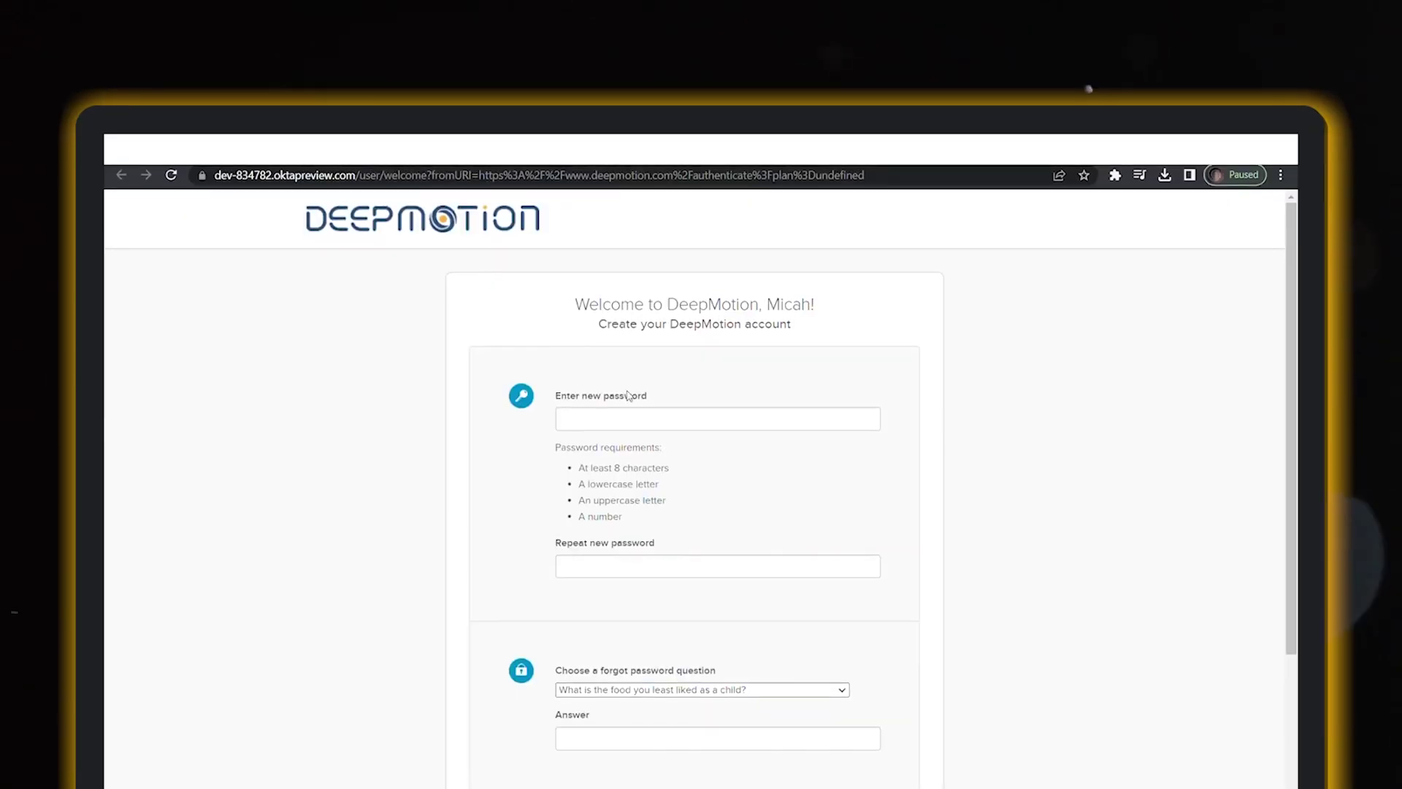
Enter and repeat the new account password, then continue on to the portal dashboard
{"action": "type", "text": "*******"}
{"action": "left_click", "coordinate": [584, 547]}
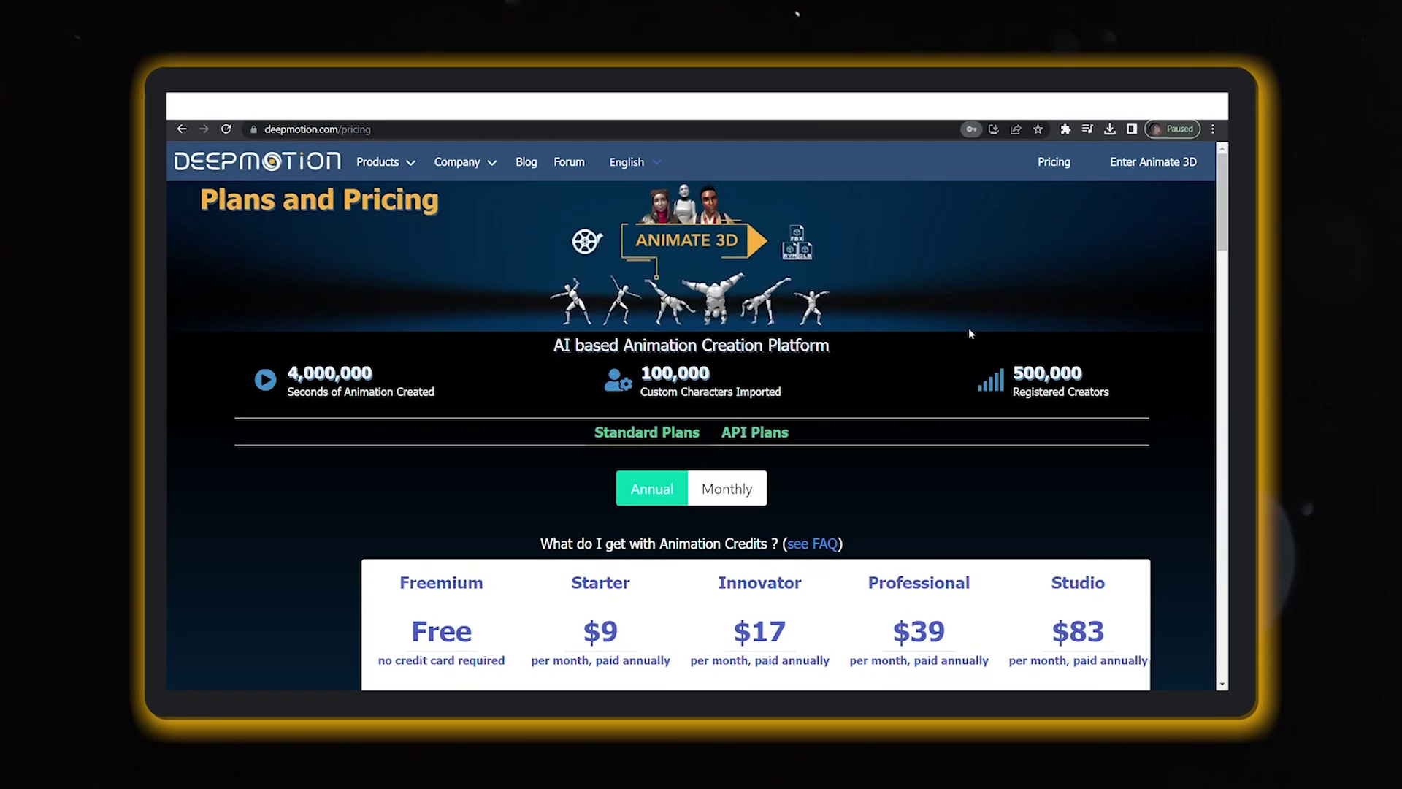
{"action": "mouse_move", "coordinate": [380, 156]}
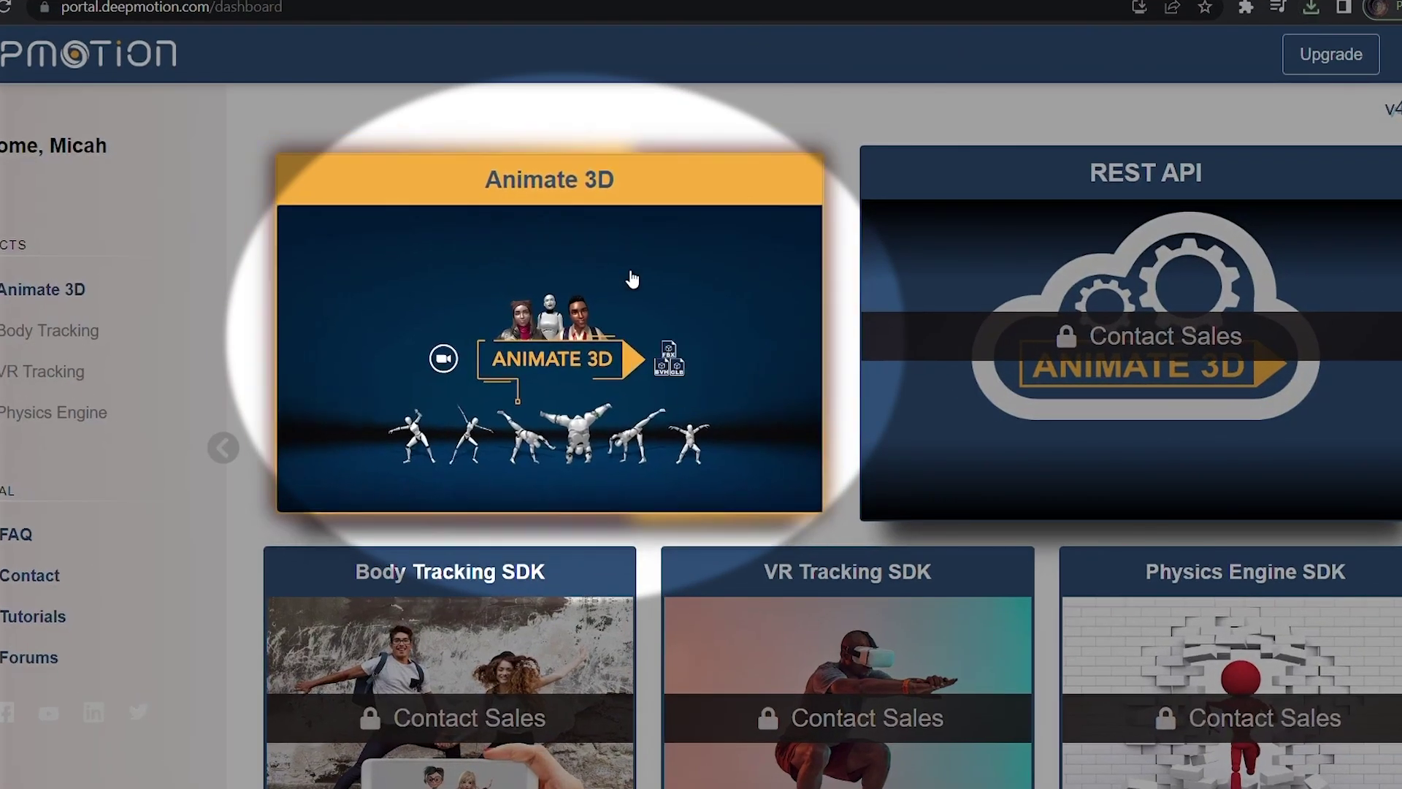
Open Animate 3D, step through the capture guidelines to Add Video, then go to 3D Models
{"action": "left_click", "coordinate": [634, 278]}
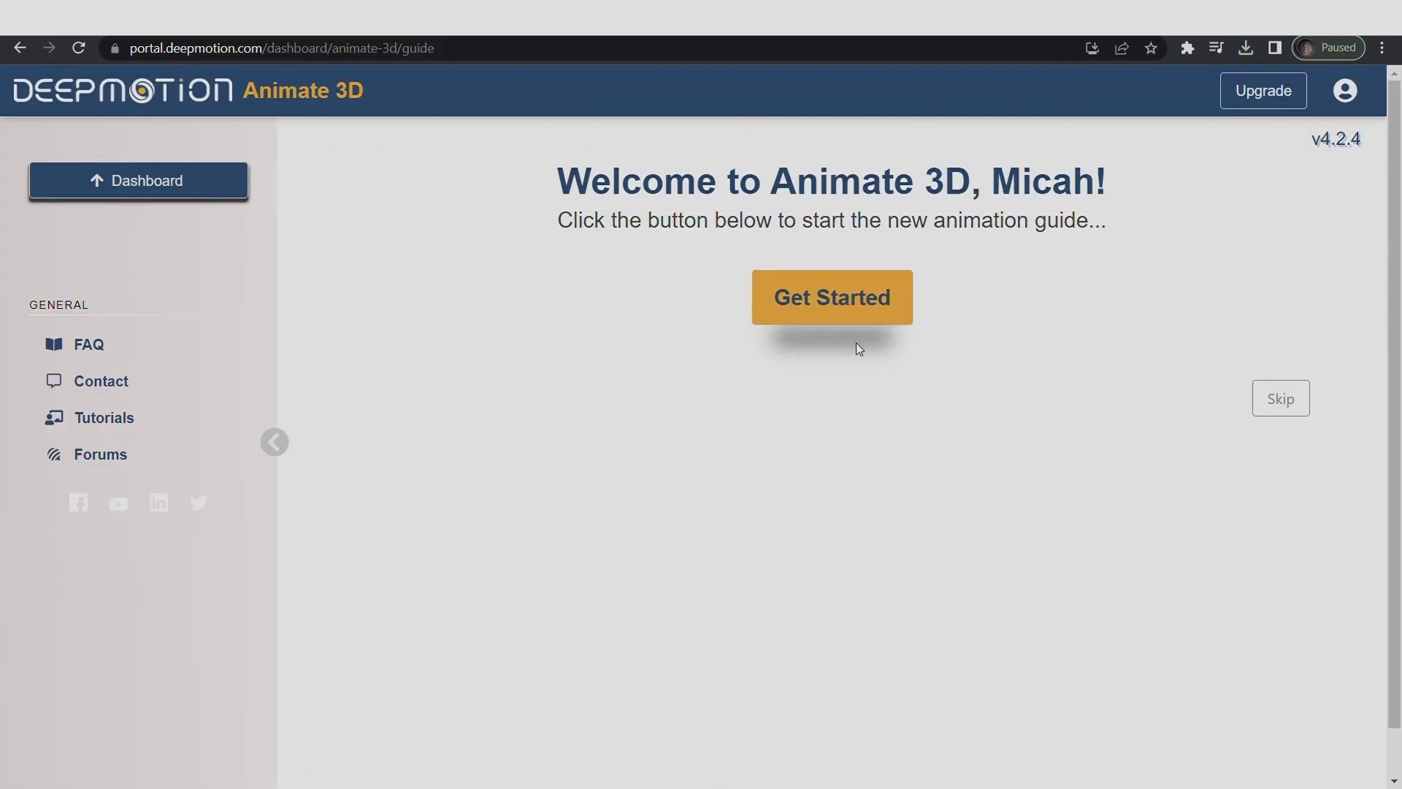
{"action": "left_click", "coordinate": [803, 311]}
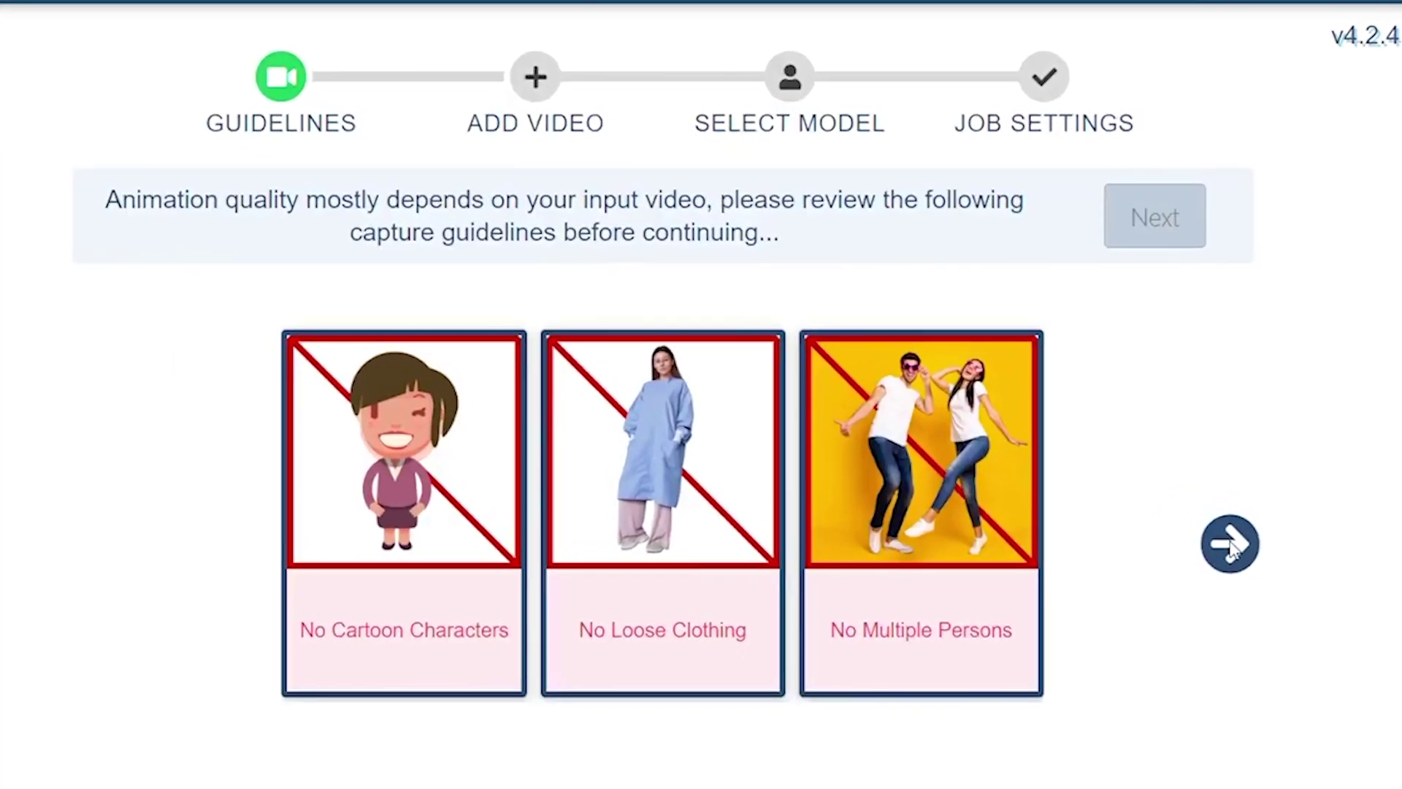
{"action": "left_click", "coordinate": [1188, 549]}
{"action": "left_click", "coordinate": [1233, 548]}
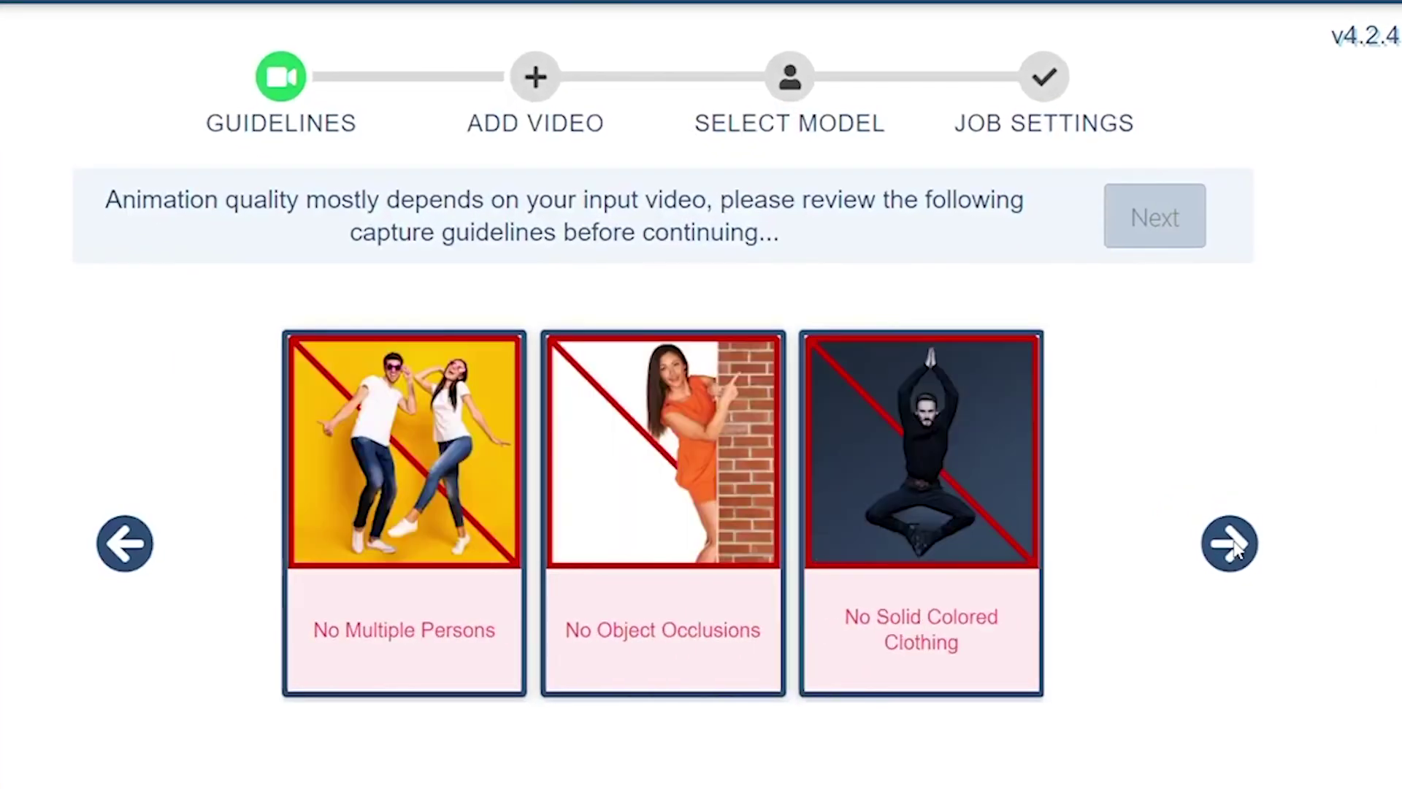
{"action": "left_click", "coordinate": [1234, 548]}
{"action": "left_click", "coordinate": [1236, 550]}
{"action": "left_click", "coordinate": [1145, 223]}
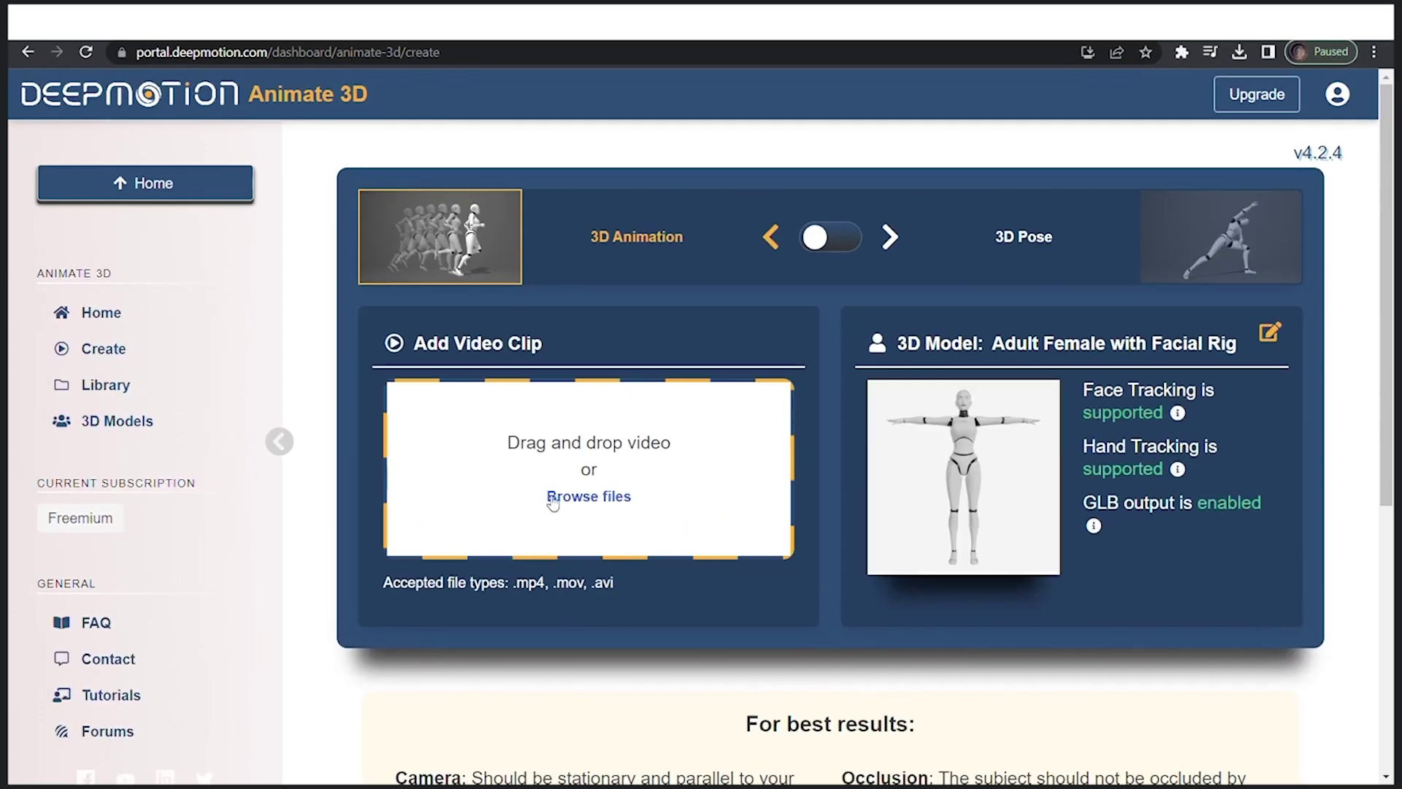
{"action": "left_click", "coordinate": [130, 438]}
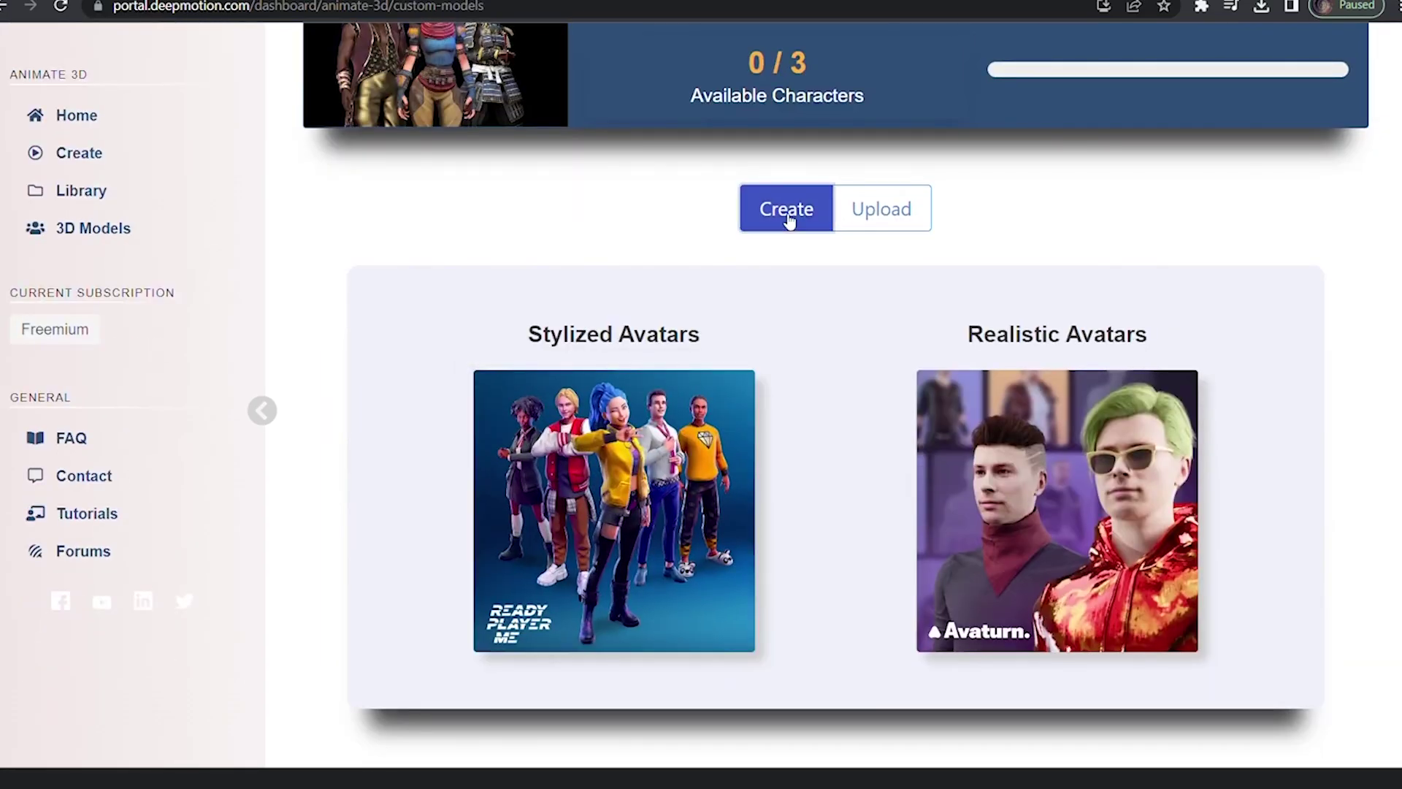
Start a stylized avatar, pick a body type, skip the selfie, and load the chosen avatar
{"action": "left_click", "coordinate": [686, 526]}
{"action": "scroll", "coordinate": [681, 538], "scroll_direction": "down", "scroll_amount": 3}
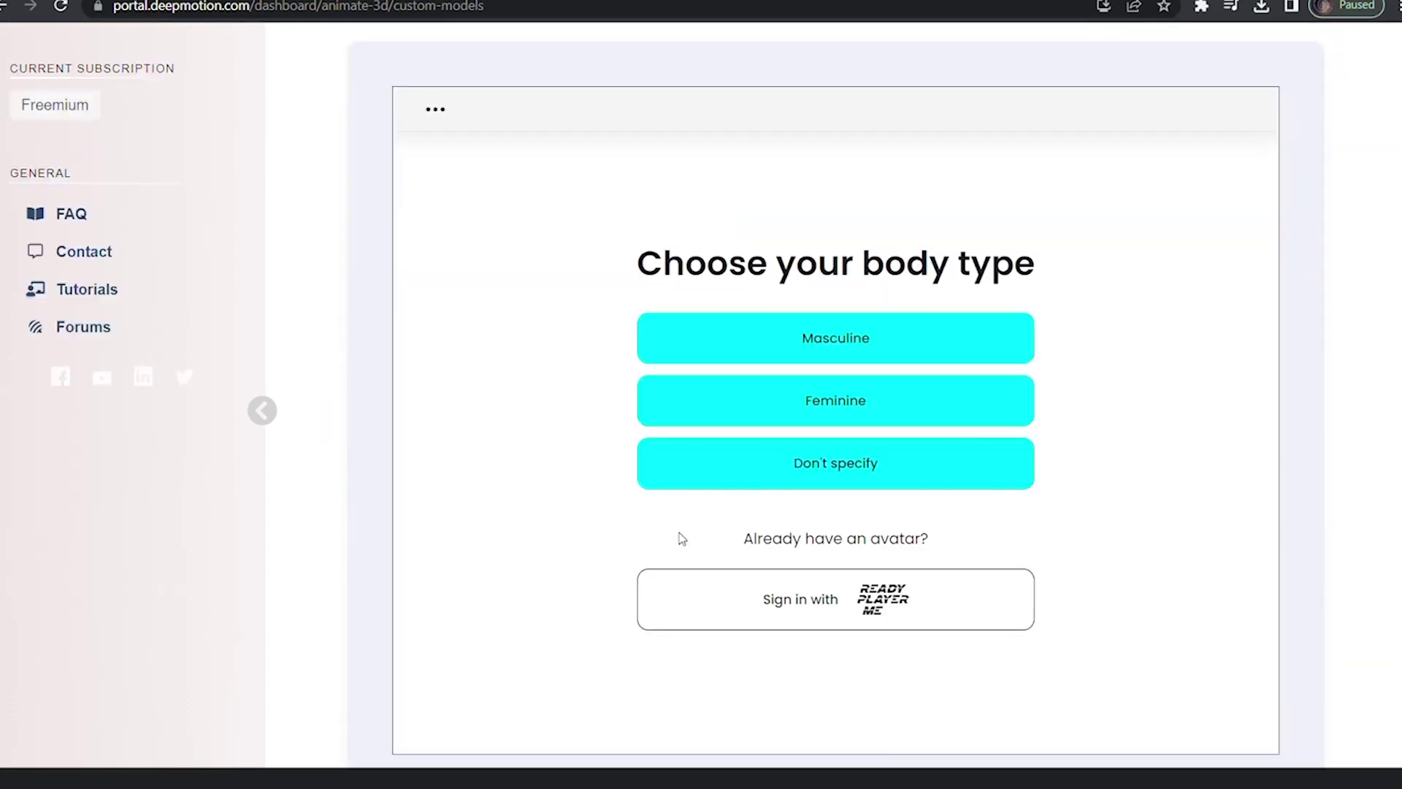
{"action": "left_click", "coordinate": [761, 450]}
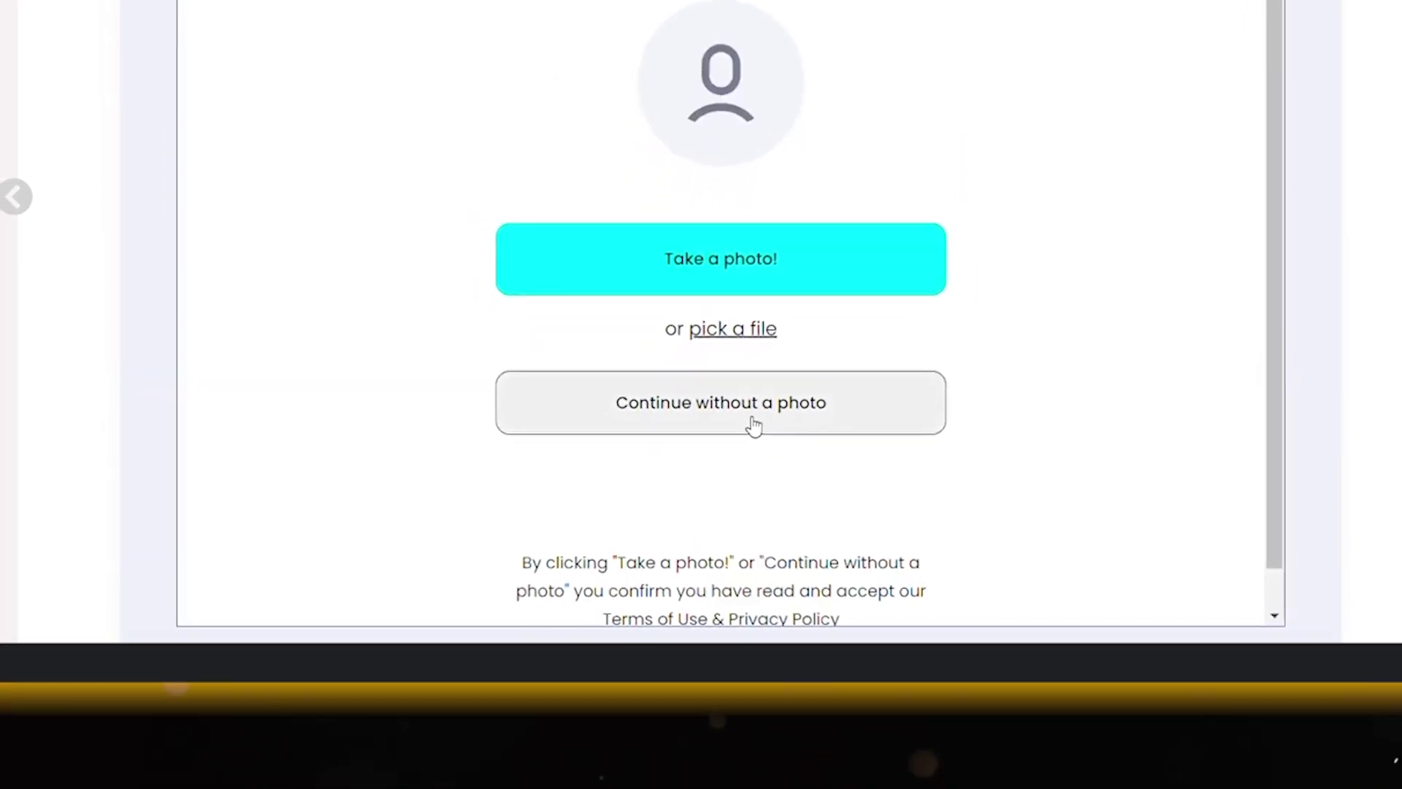
{"action": "left_click", "coordinate": [754, 426]}
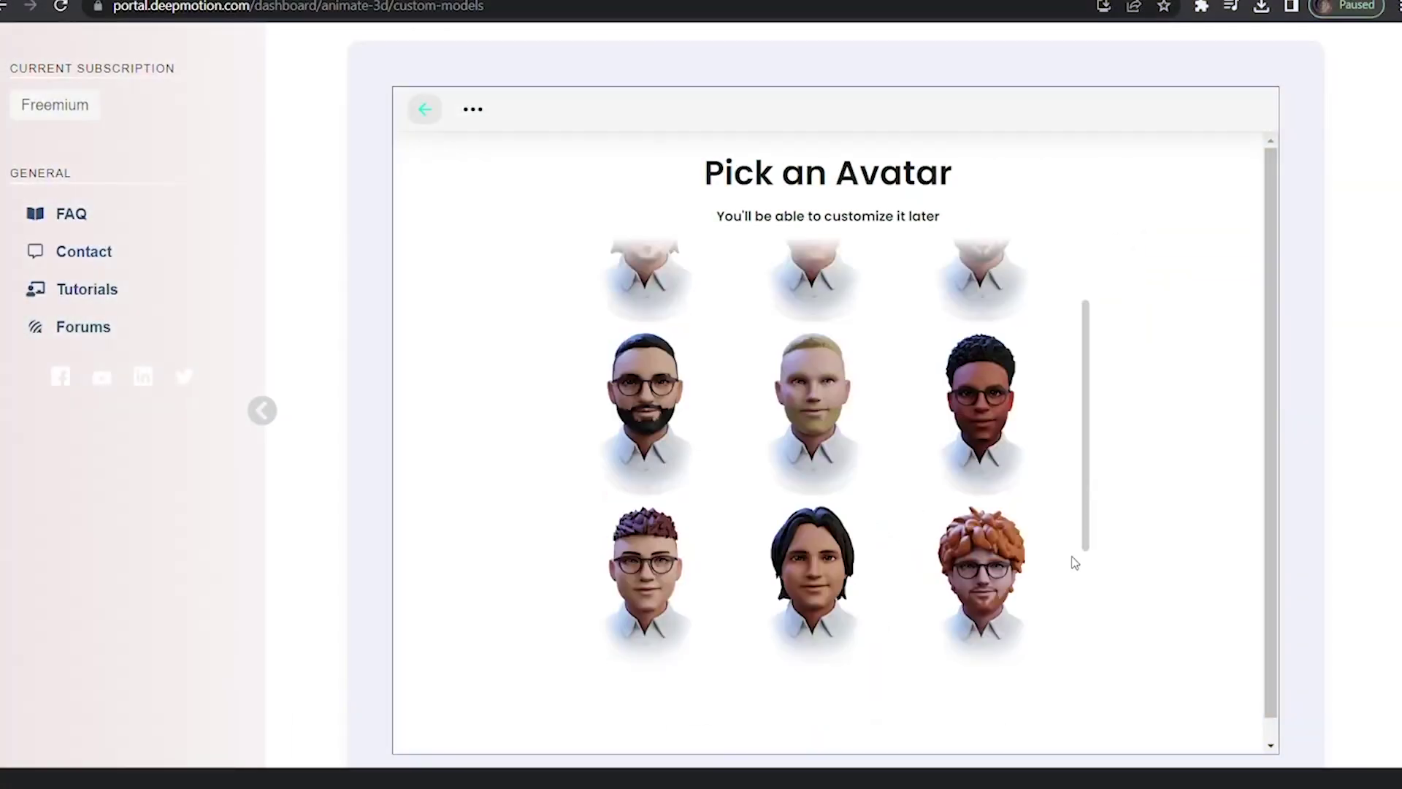
{"action": "scroll", "coordinate": [1075, 562], "scroll_direction": "down", "scroll_amount": 1}
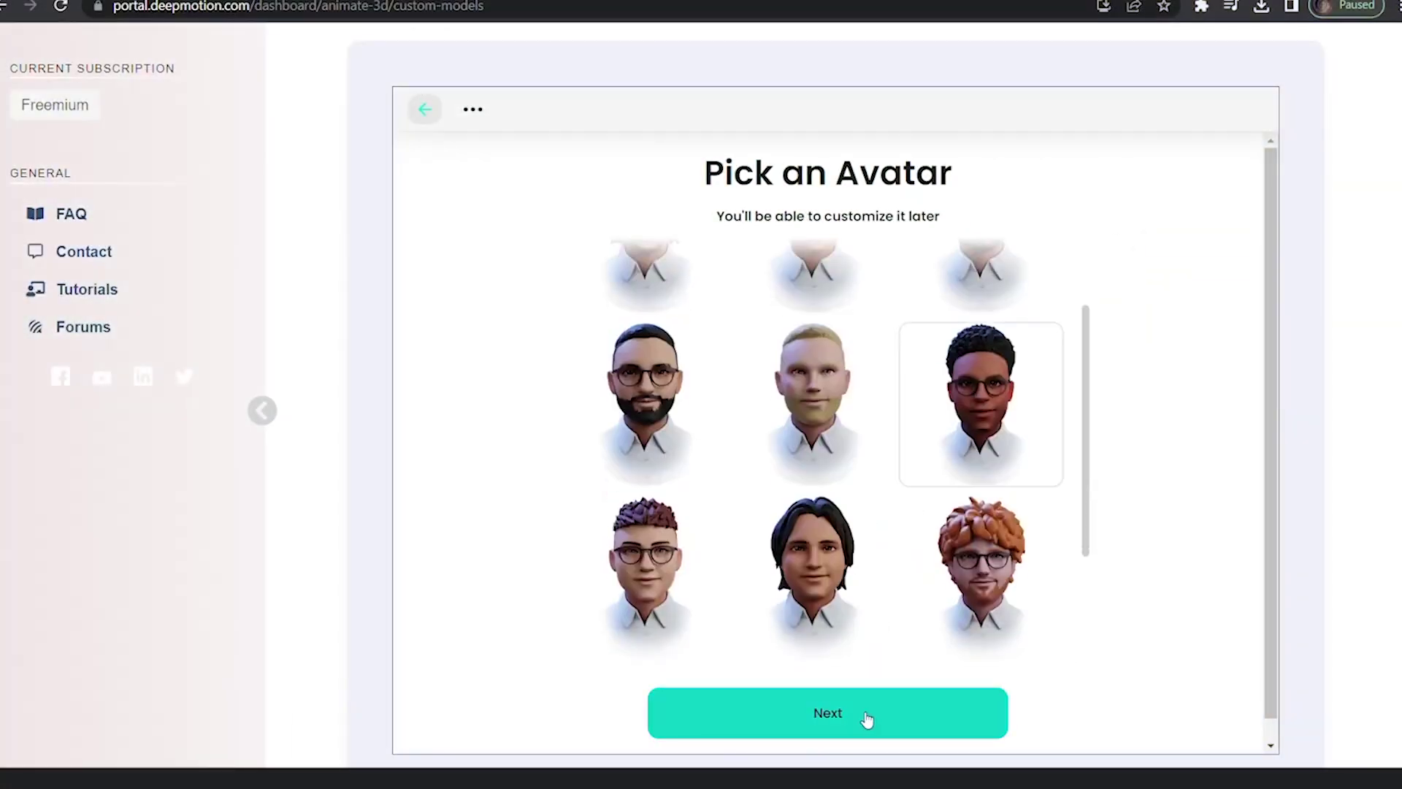
{"action": "left_click", "coordinate": [867, 718]}
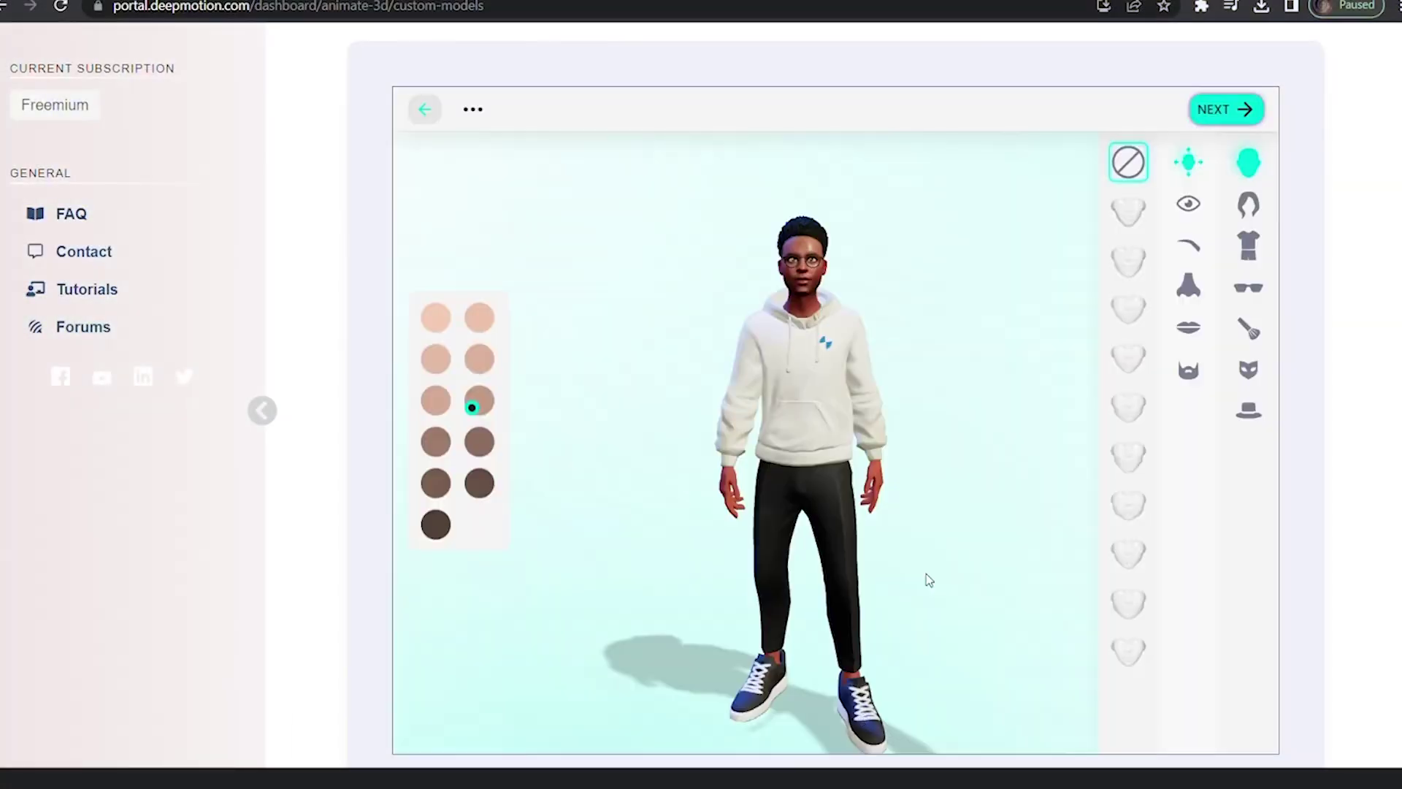
Dress the avatar in a black graphic hoodie with short curly hair and finish customizing
{"action": "left_click", "coordinate": [1248, 245]}
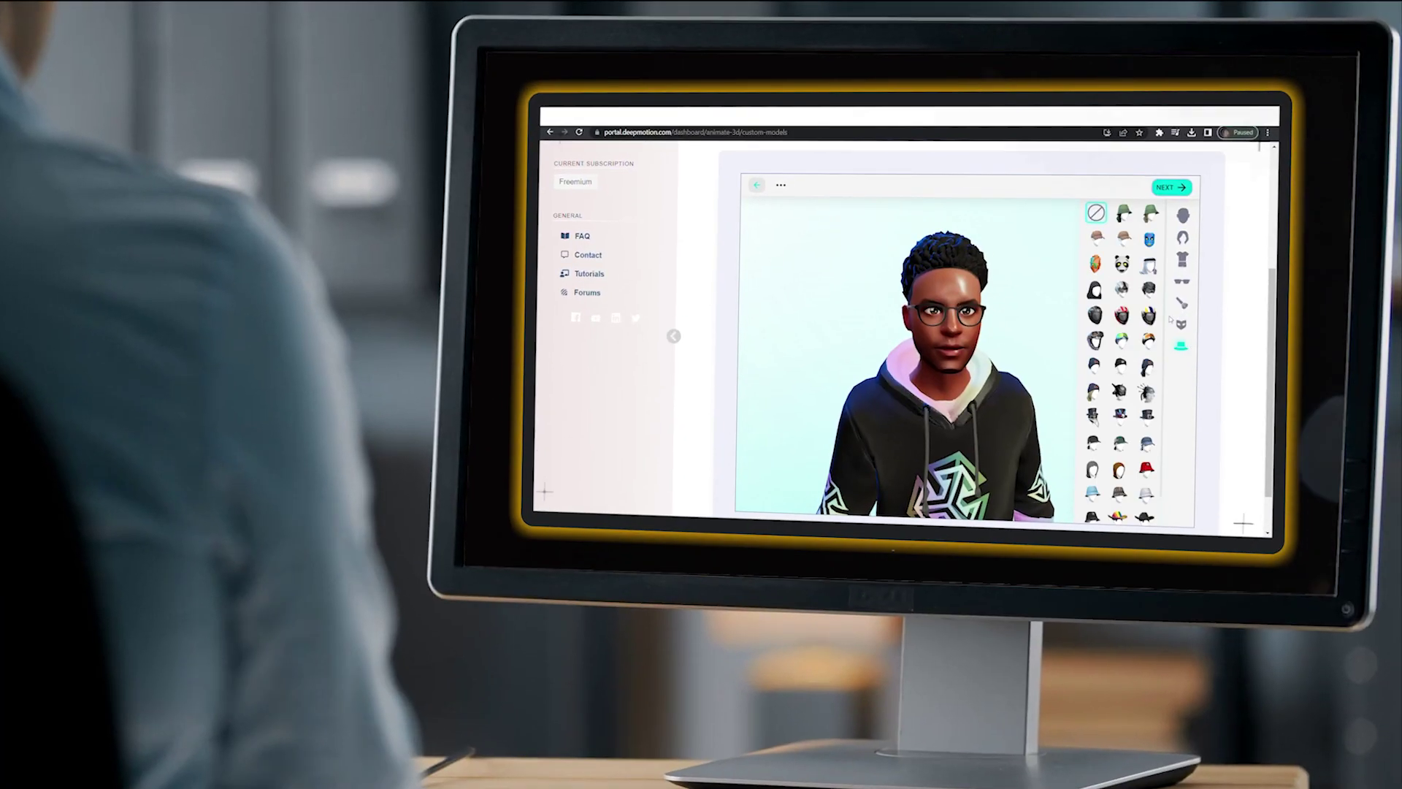
{"action": "scroll", "coordinate": [1174, 389], "scroll_direction": "down", "scroll_amount": 1}
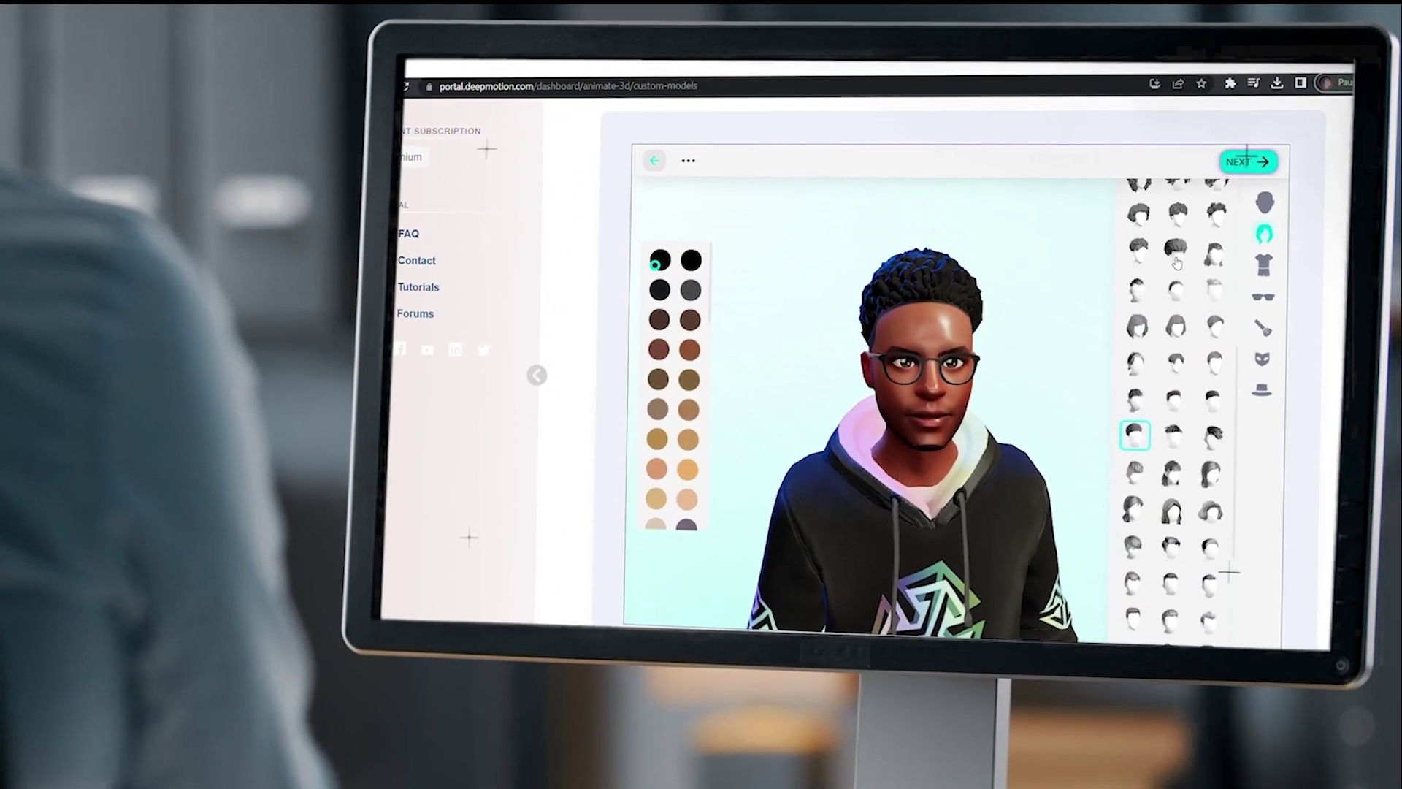
{"action": "left_click", "coordinate": [1137, 431]}
{"action": "scroll", "coordinate": [1179, 406], "scroll_direction": "up", "scroll_amount": 5}
{"action": "left_click", "coordinate": [1169, 336]}
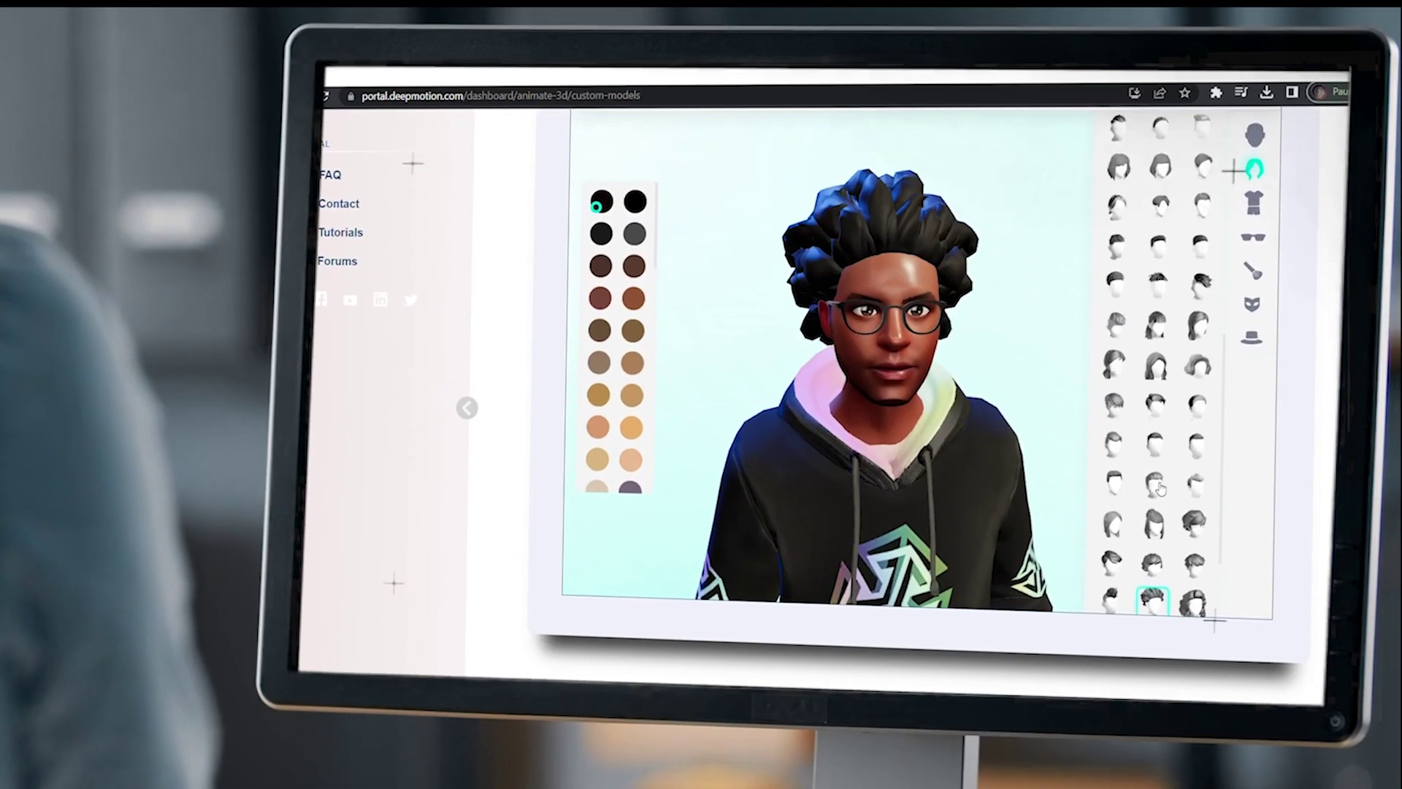
{"action": "left_click", "coordinate": [1178, 248]}
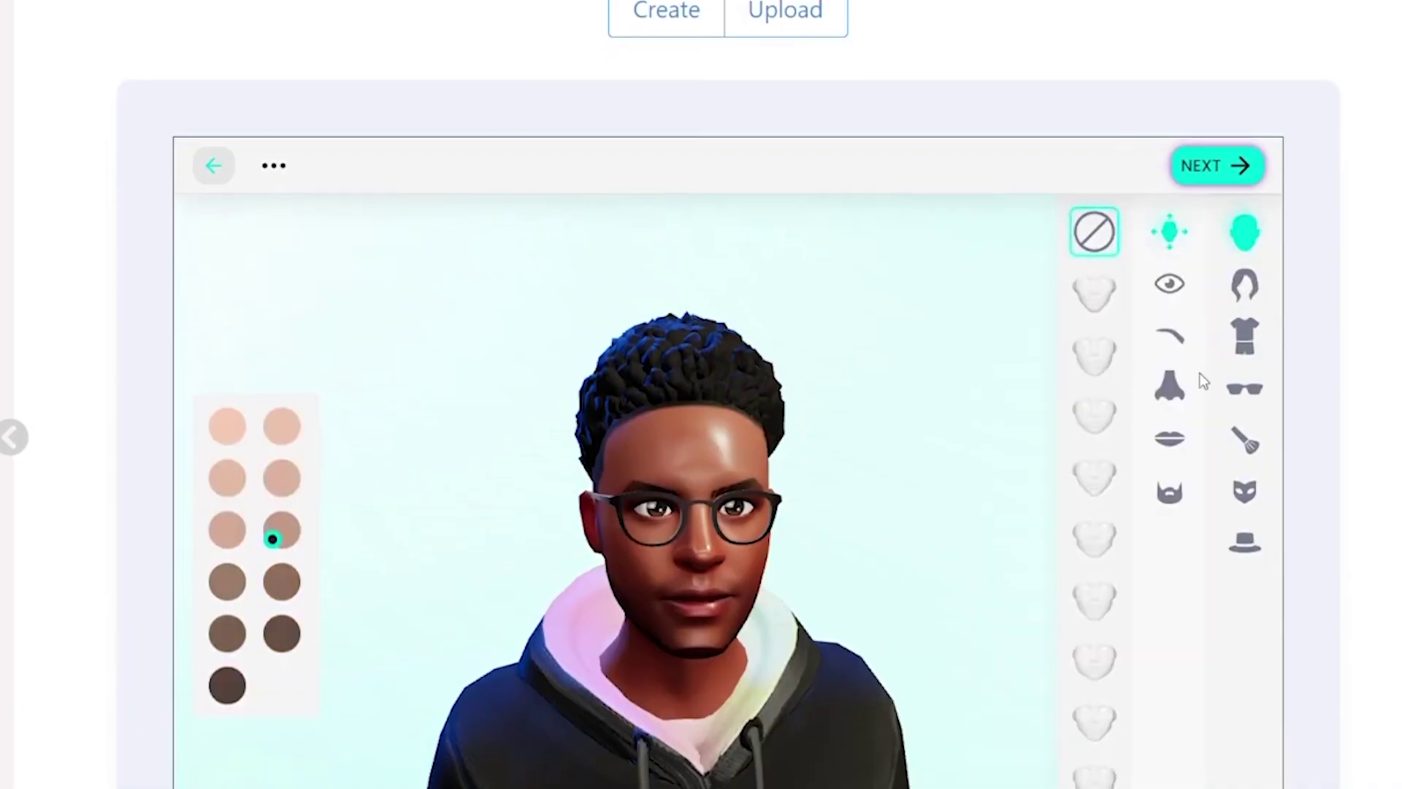
{"action": "scroll", "coordinate": [1184, 400], "scroll_direction": "down", "scroll_amount": 3}
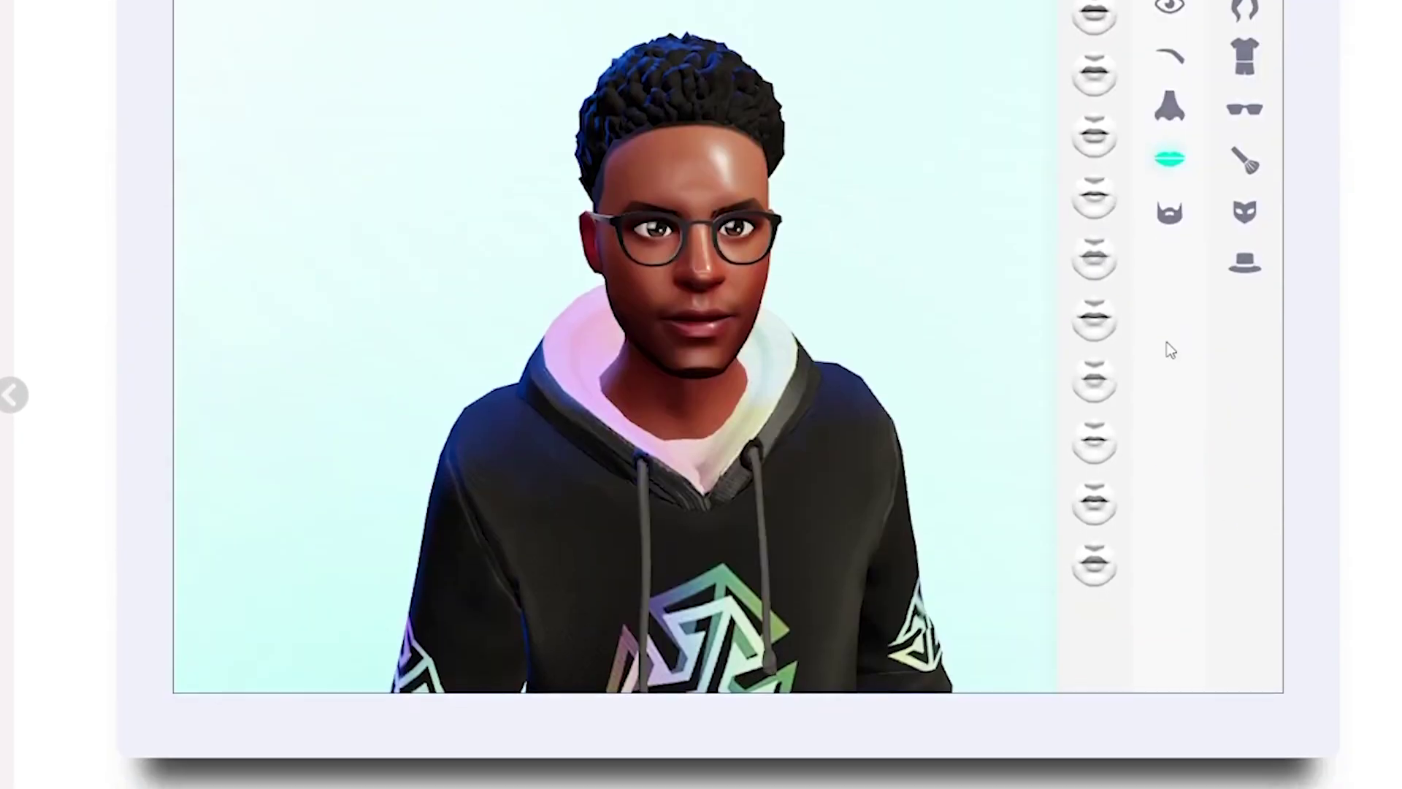
{"action": "scroll", "coordinate": [1167, 348], "scroll_direction": "up", "scroll_amount": 1}
{"action": "scroll", "coordinate": [1005, 7], "scroll_direction": "up", "scroll_amount": 1}
{"action": "left_click", "coordinate": [1219, 22]}
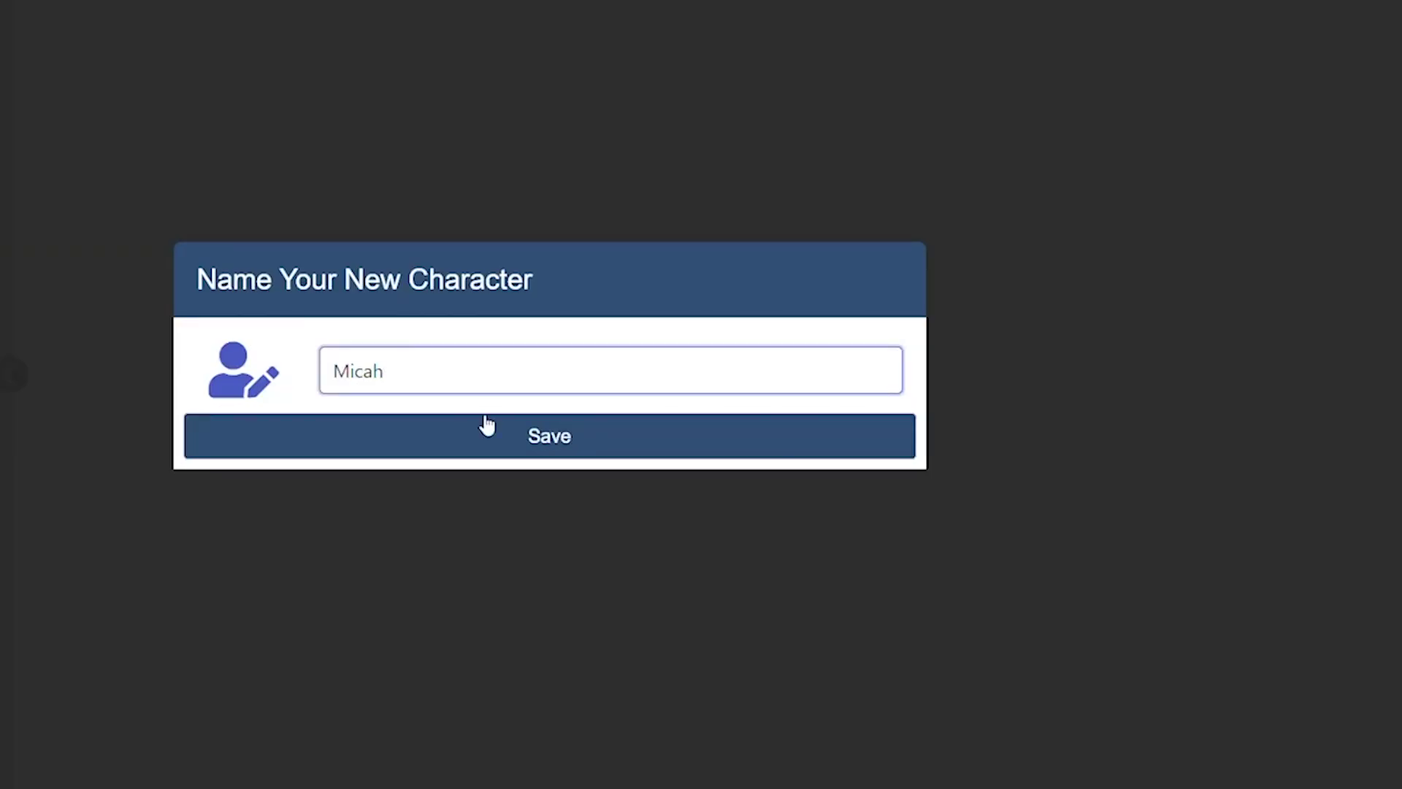
Save the named hoodie avatar to 3D Models and start a new animation with it
{"action": "left_click", "coordinate": [487, 425]}
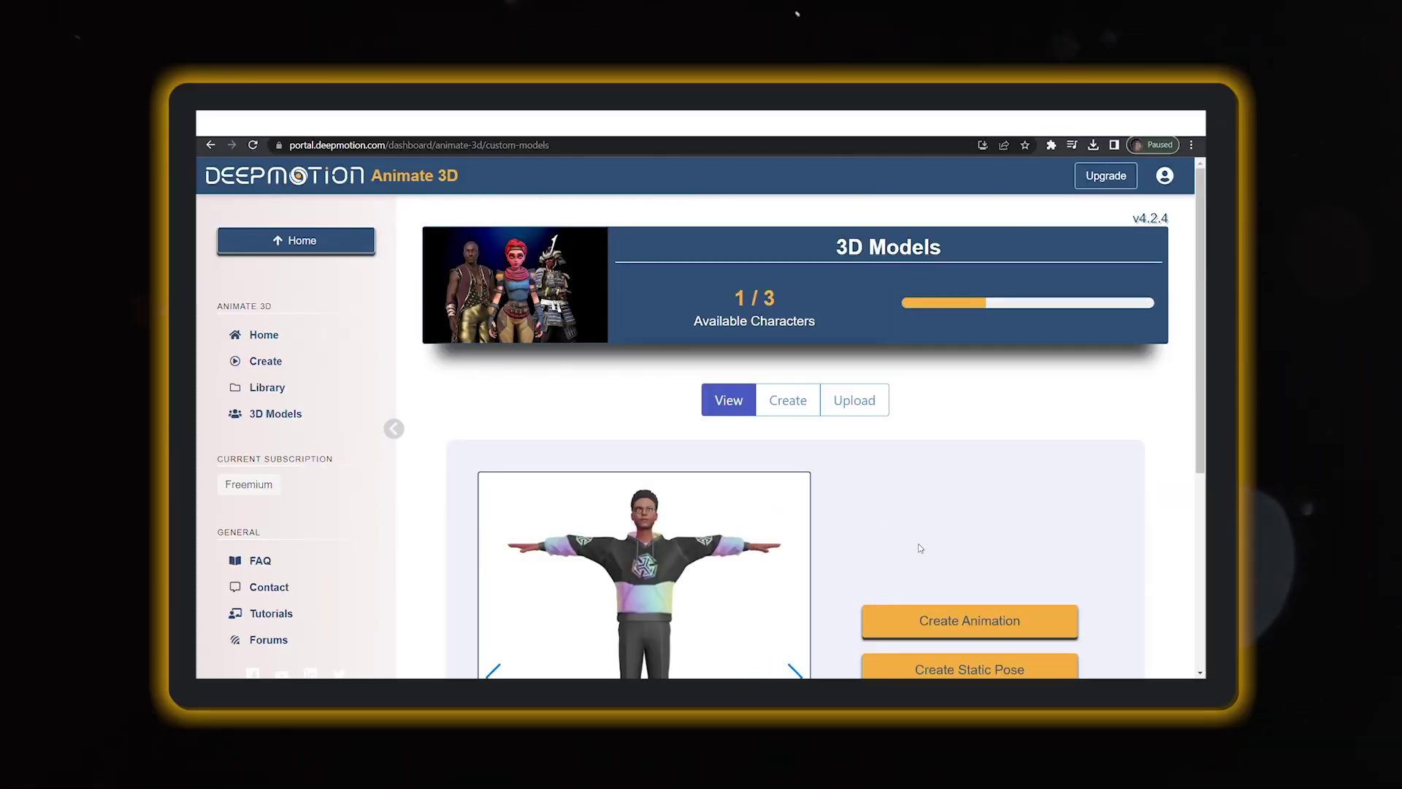
{"action": "scroll", "coordinate": [920, 547], "scroll_direction": "down", "scroll_amount": 1}
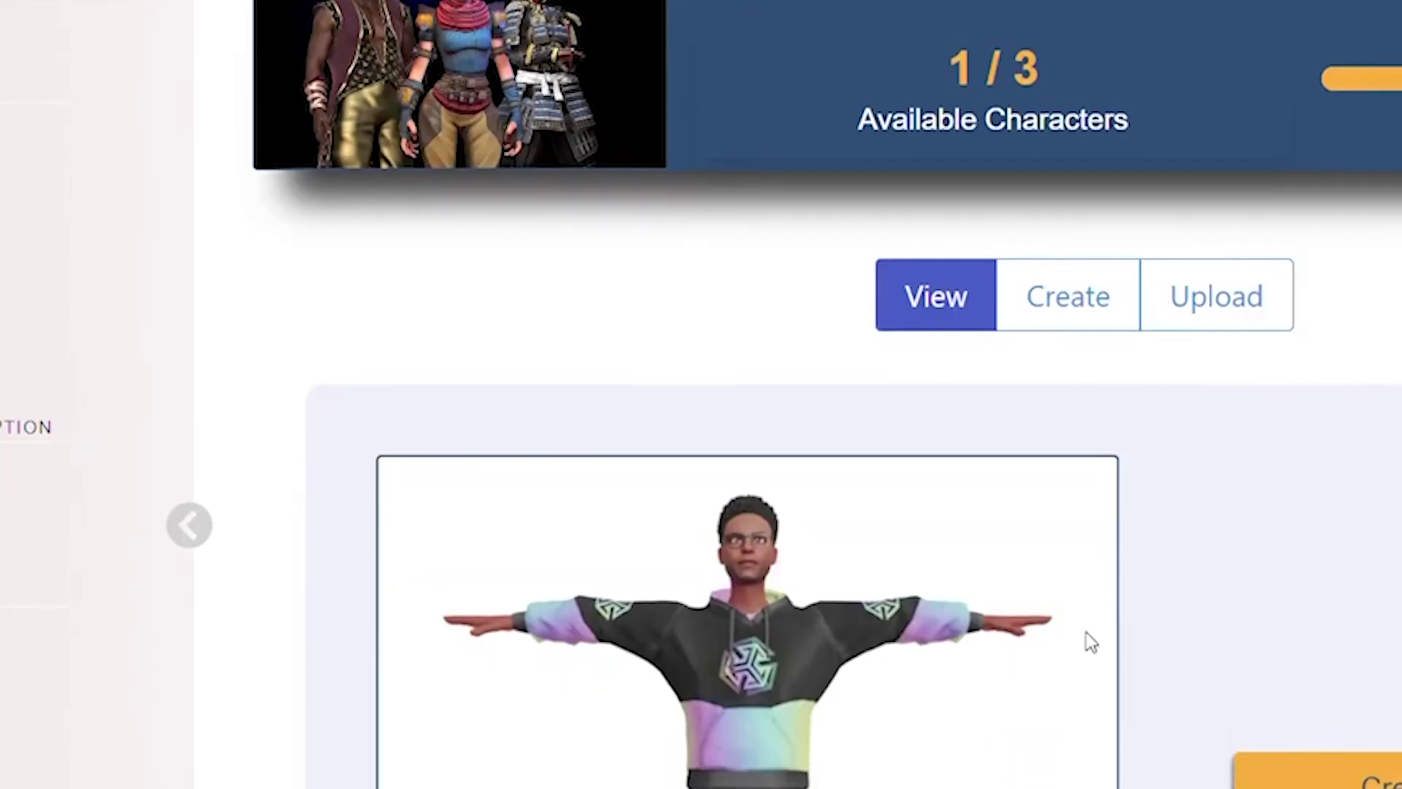
{"action": "scroll", "coordinate": [814, 494], "scroll_direction": "down", "scroll_amount": 2}
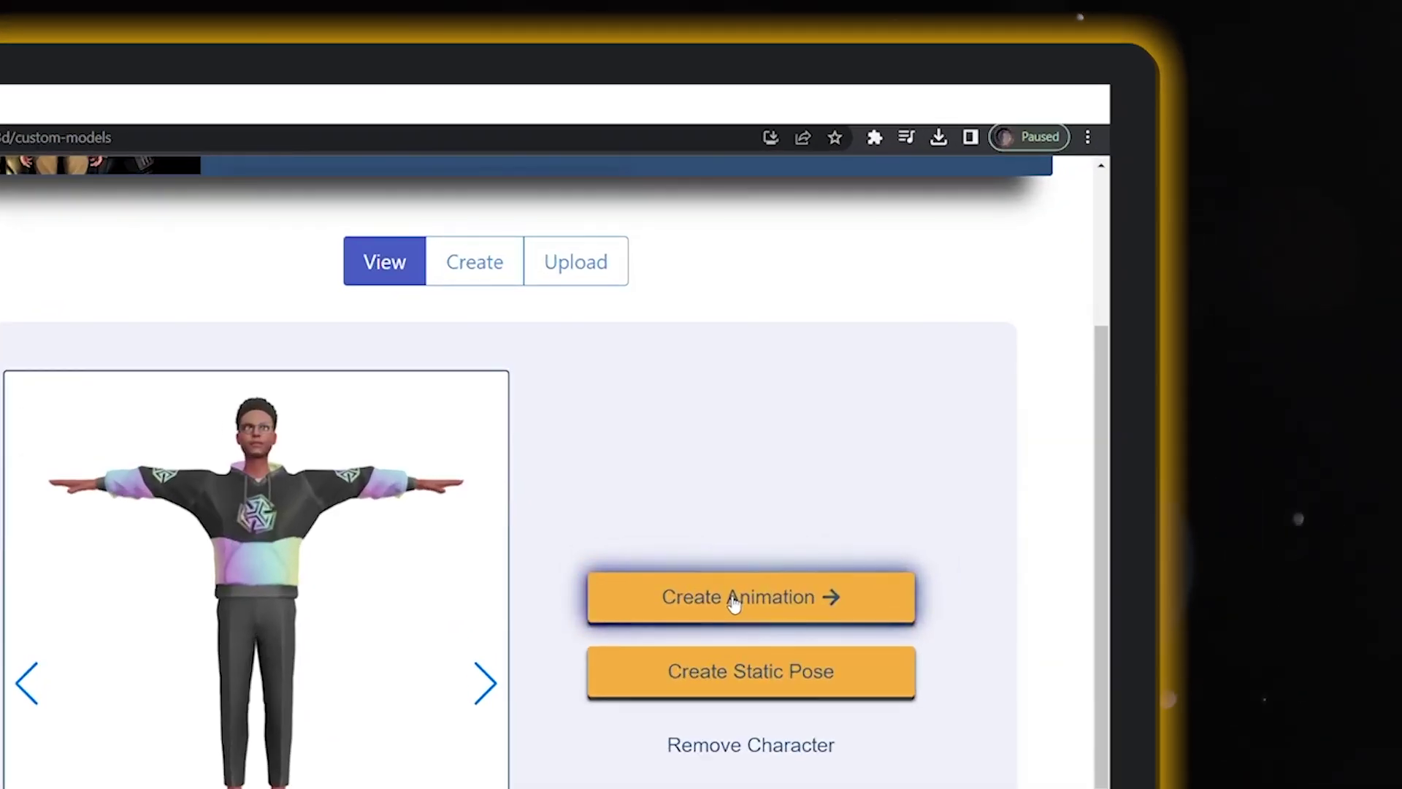
{"action": "left_click", "coordinate": [734, 602]}
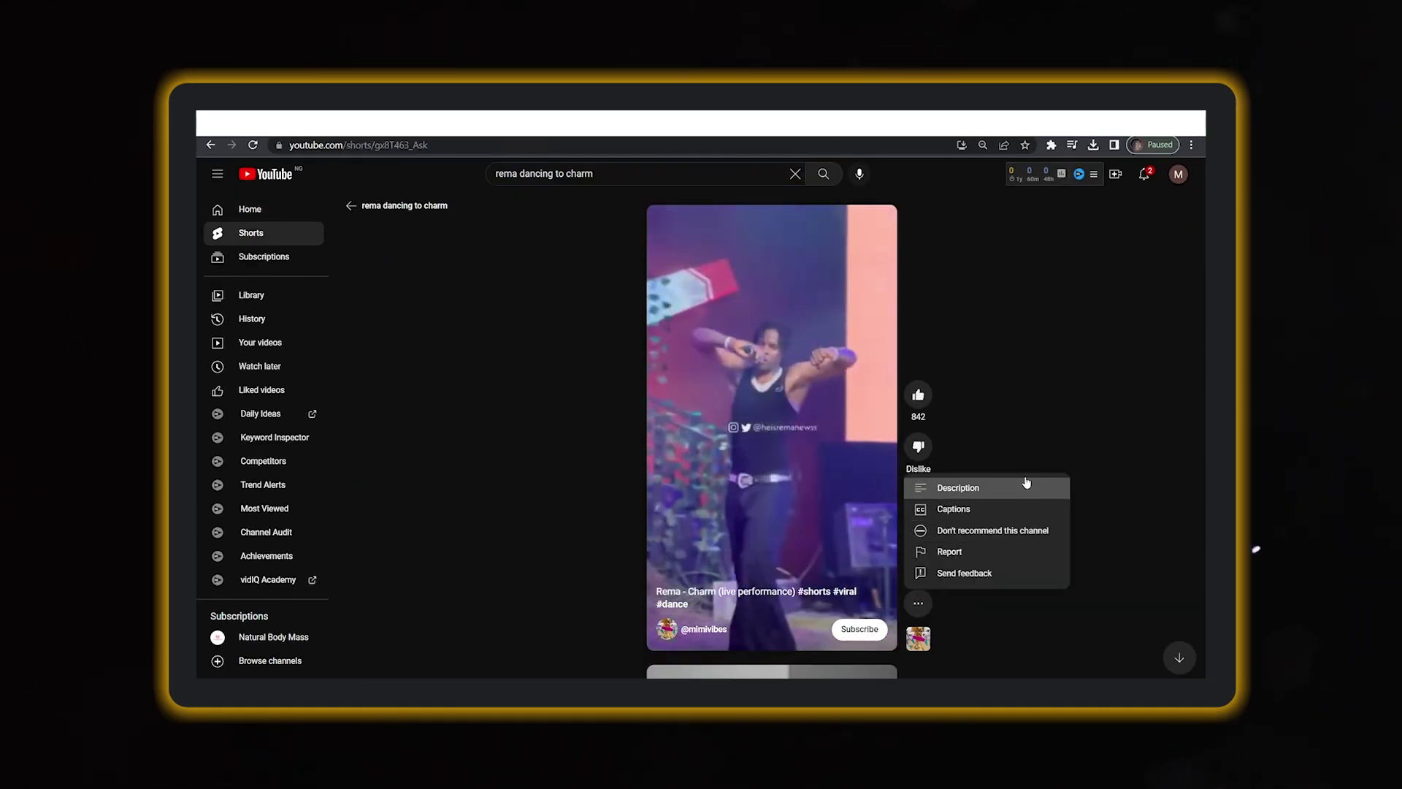
Dismiss the more-options menu on the Rema 'Charm' dance Short
{"action": "left_click", "coordinate": [1009, 446]}
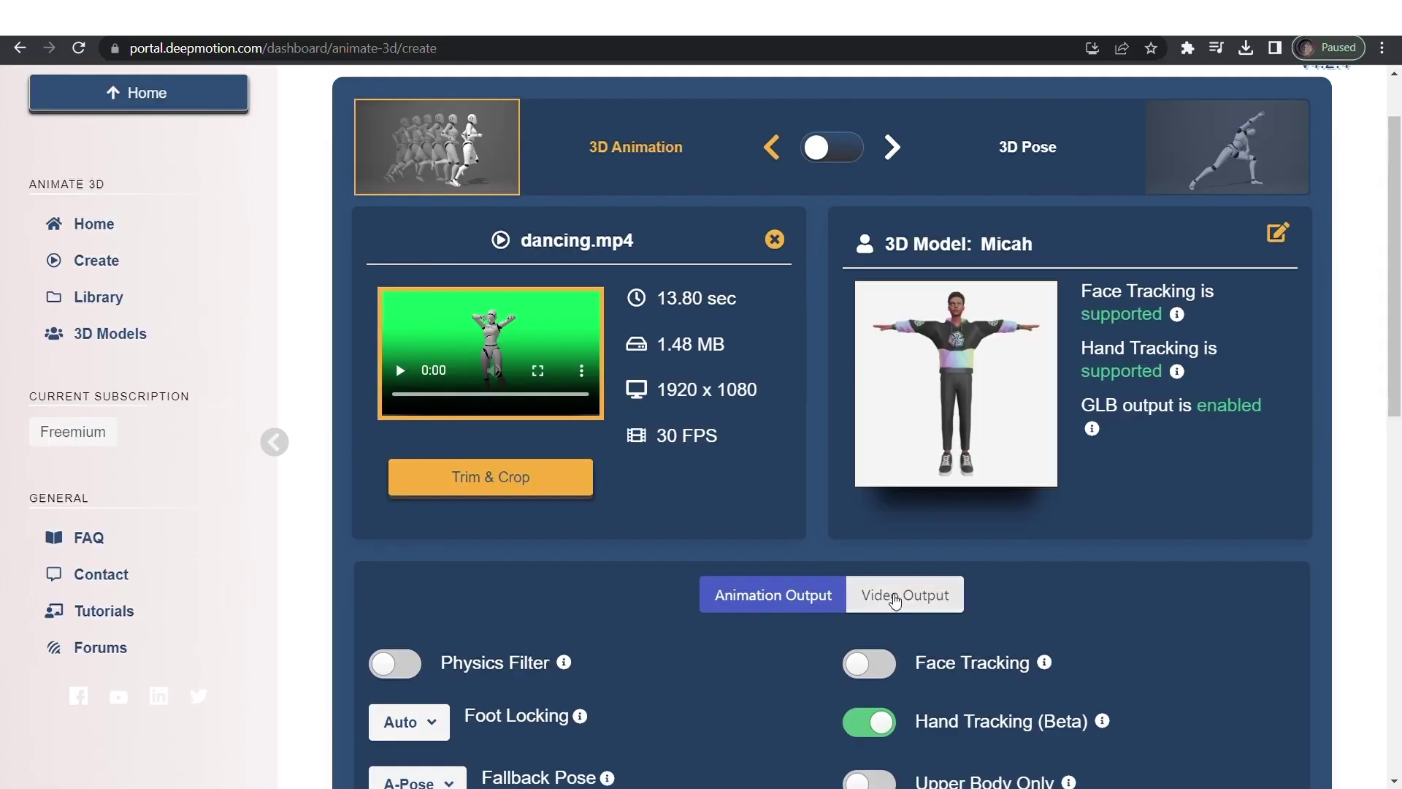
Switch the dancing.mp4 animation job to its Video Output settings and review them
{"action": "left_click", "coordinate": [903, 593]}
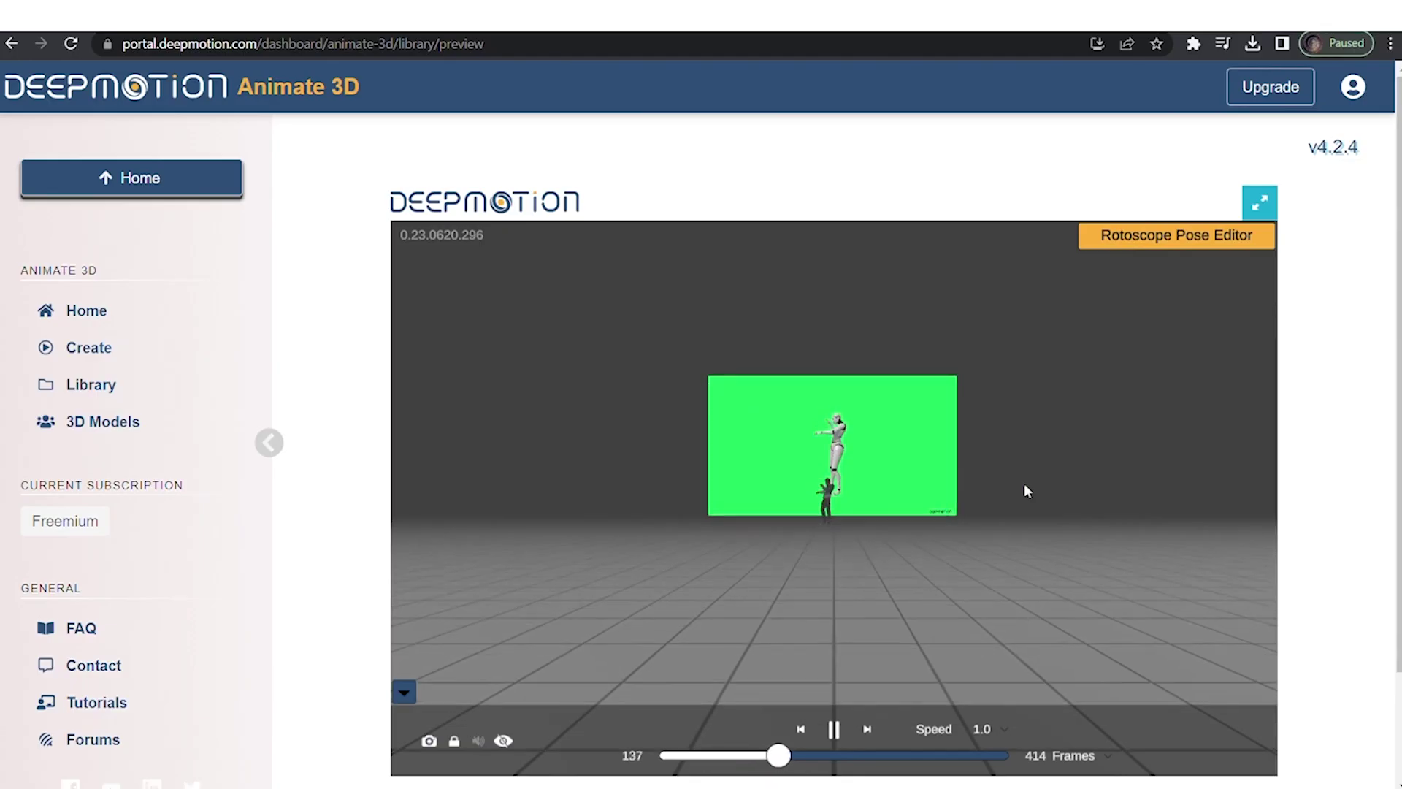
{"action": "scroll", "coordinate": [1024, 483], "scroll_direction": "up", "scroll_amount": 5}
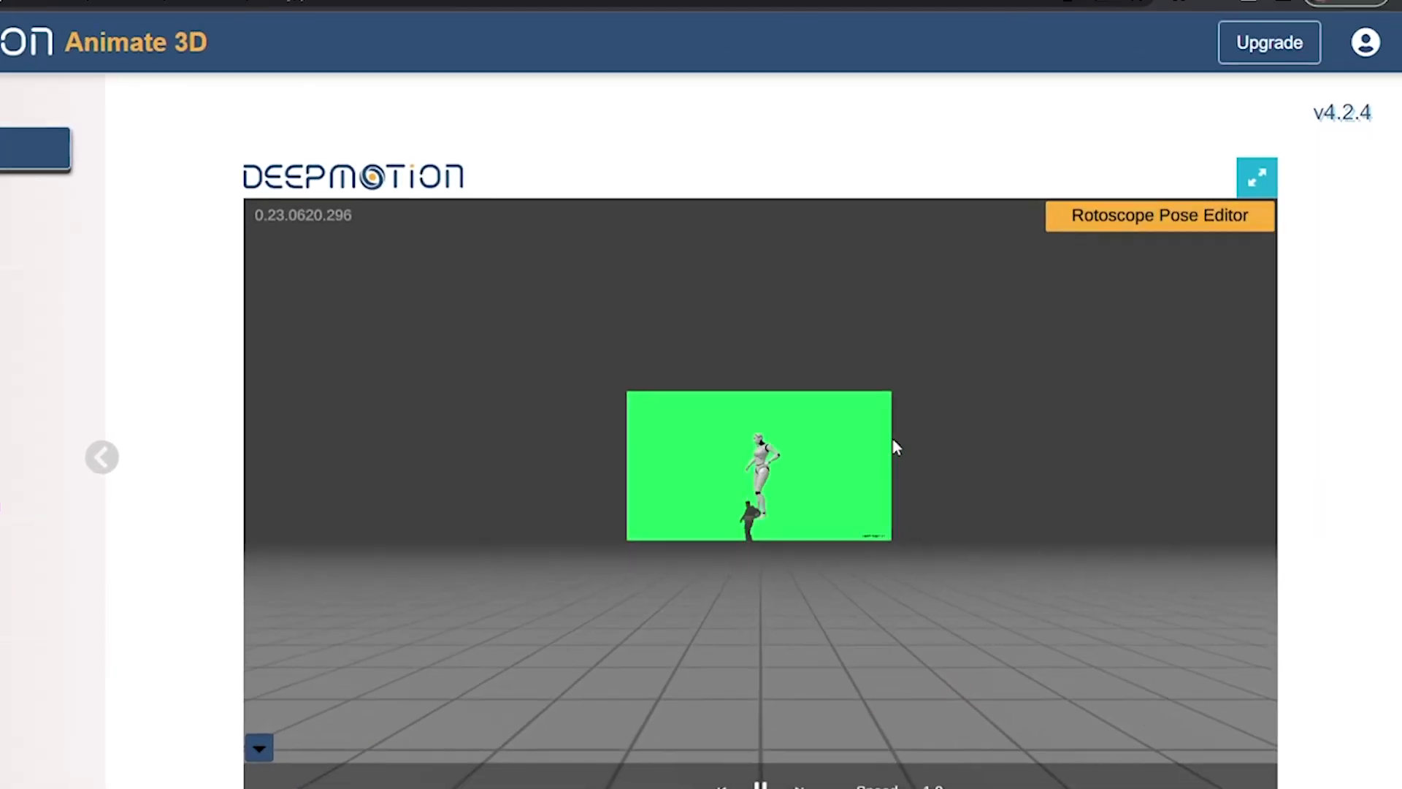
{"action": "scroll", "coordinate": [727, 438], "scroll_direction": "down", "scroll_amount": 2}
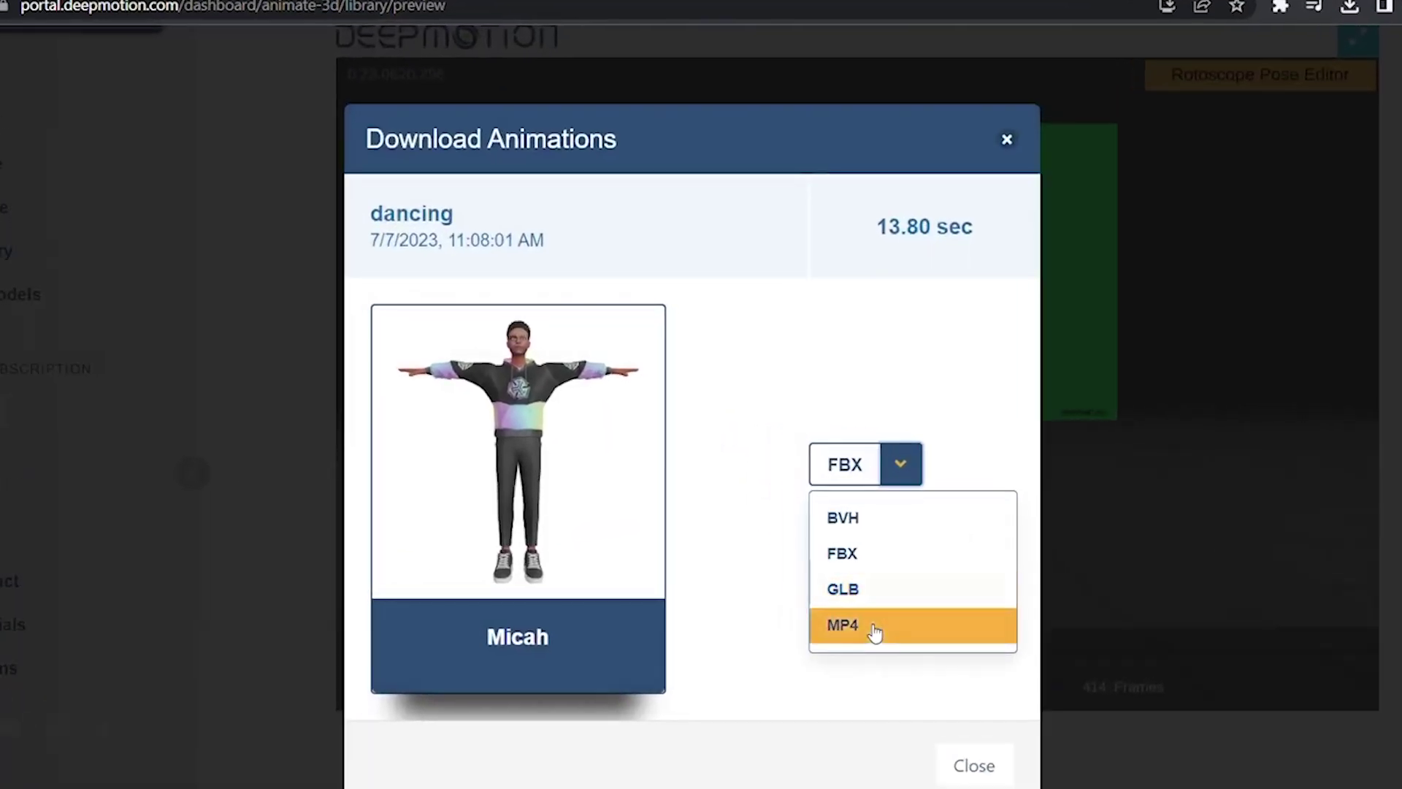
Pick MP4 as the download format for the dancing animation
{"action": "left_click", "coordinate": [818, 559]}
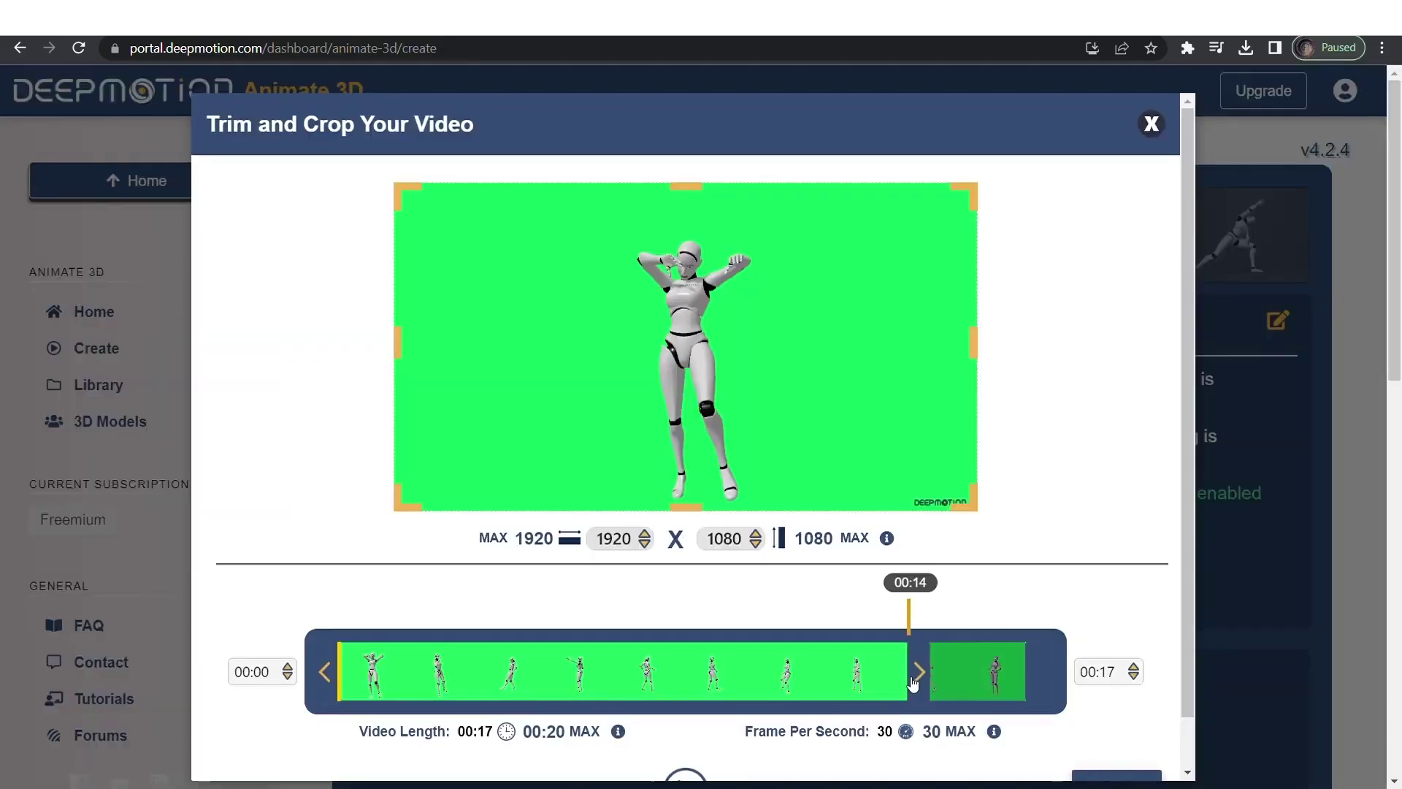
{"action": "scroll", "coordinate": [691, 704], "scroll_direction": "down", "scroll_amount": 1}
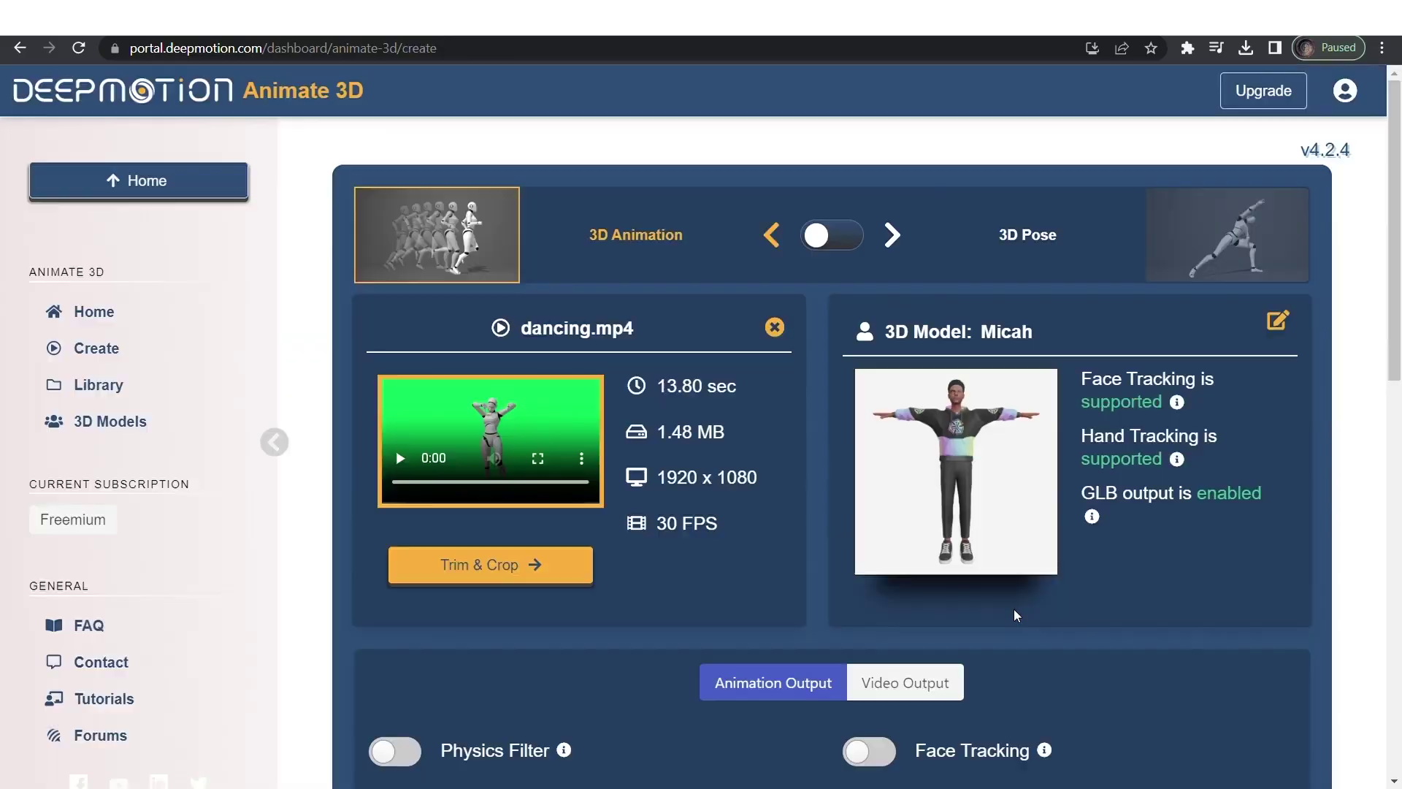
{"action": "scroll", "coordinate": [903, 439], "scroll_direction": "down", "scroll_amount": 3}
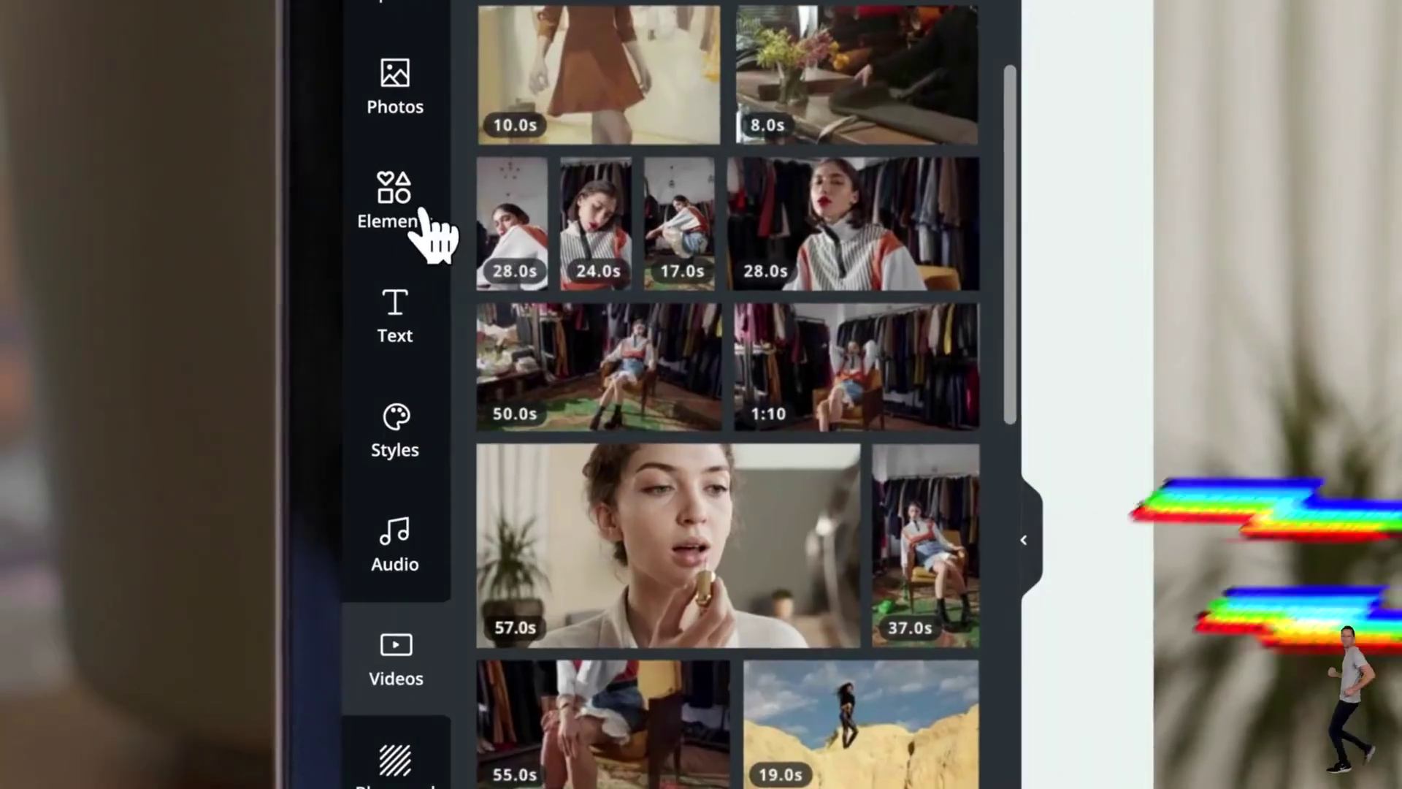
Drag the oval sketch sticker onto the Canva canvas and search templates for '3d animation'
{"action": "left_click", "coordinate": [427, 219]}
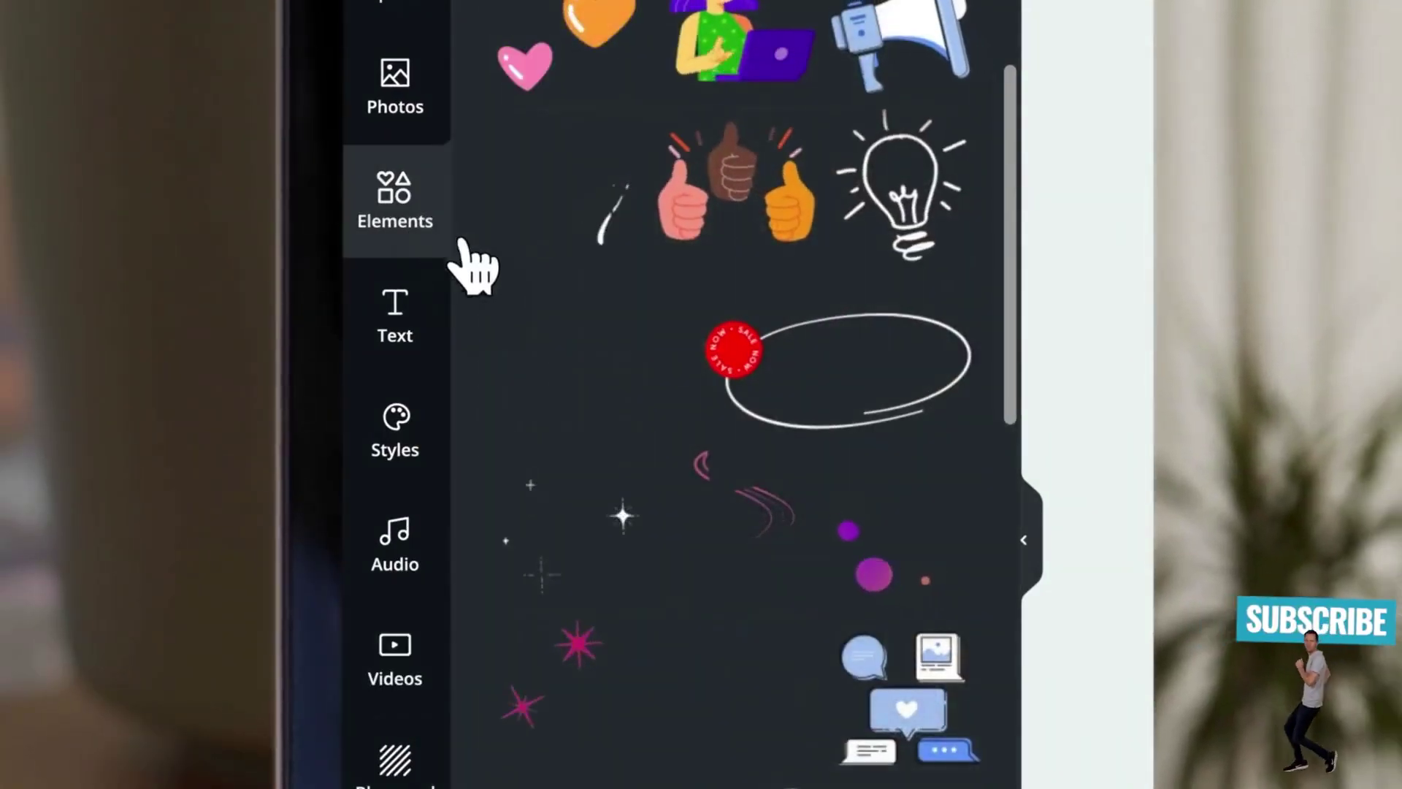
{"action": "left_click_drag", "start_coordinate": [829, 354], "coordinate": [1387, 782]}
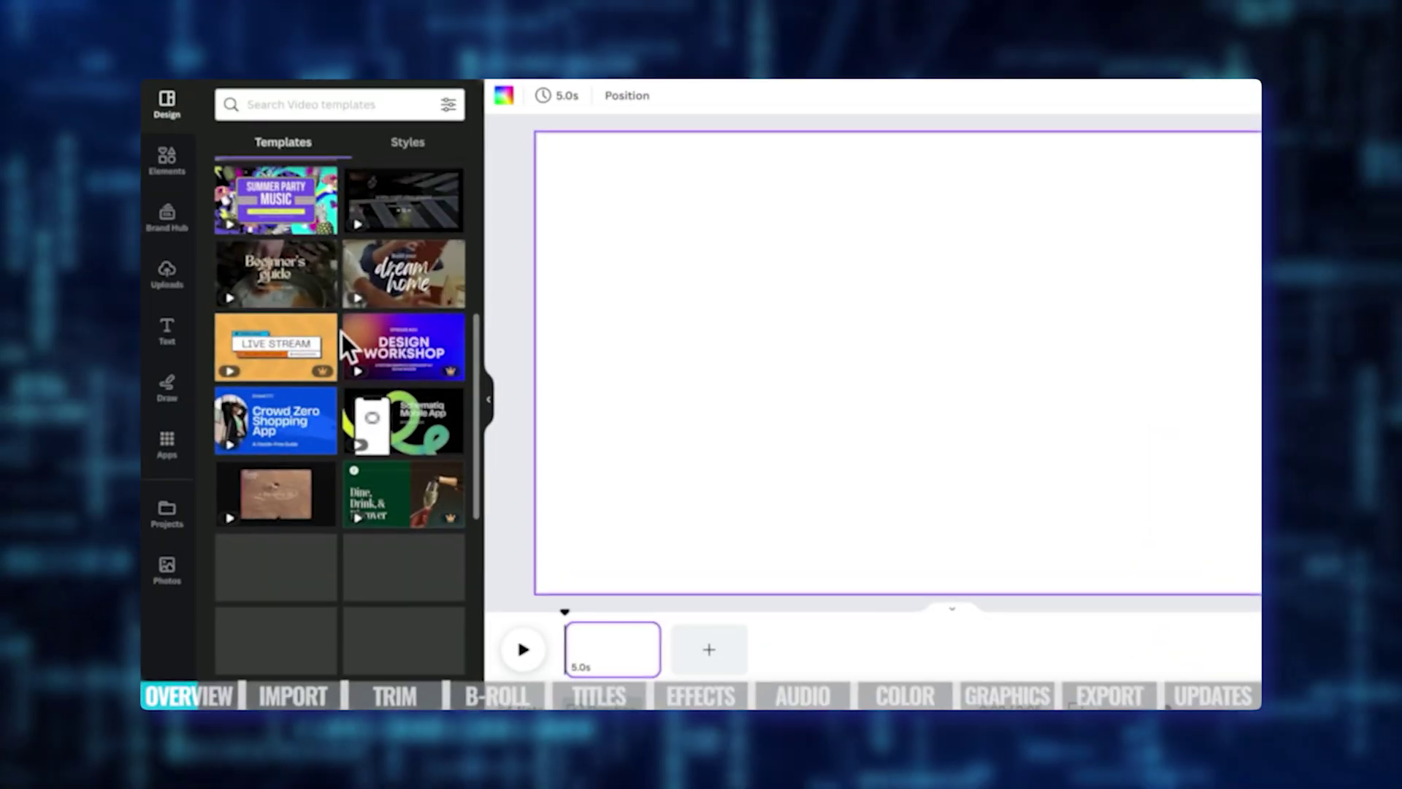
{"action": "scroll", "coordinate": [349, 344], "scroll_direction": "down", "scroll_amount": 5}
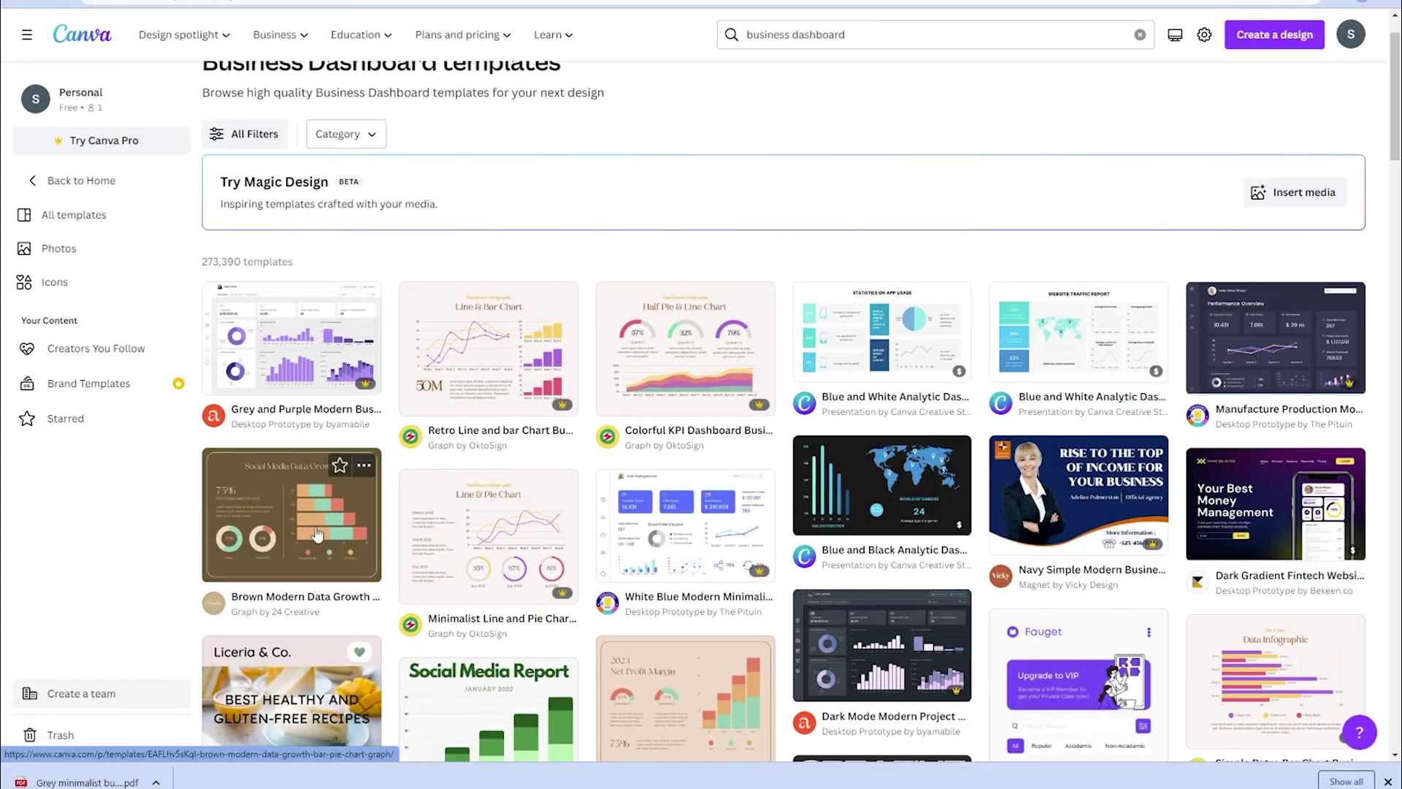
{"action": "scroll", "coordinate": [317, 535], "scroll_direction": "down", "scroll_amount": 2}
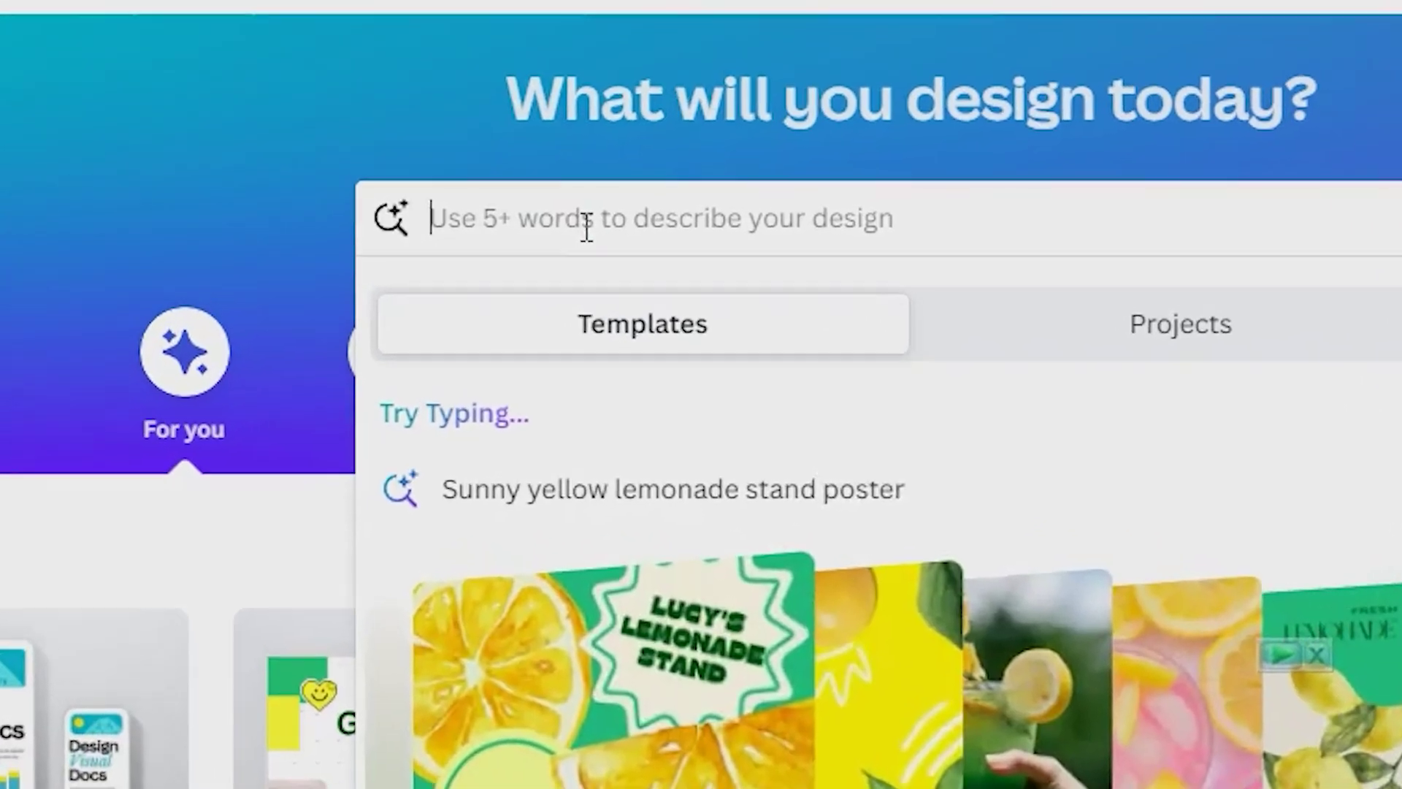
{"action": "type", "text": "ANI"}
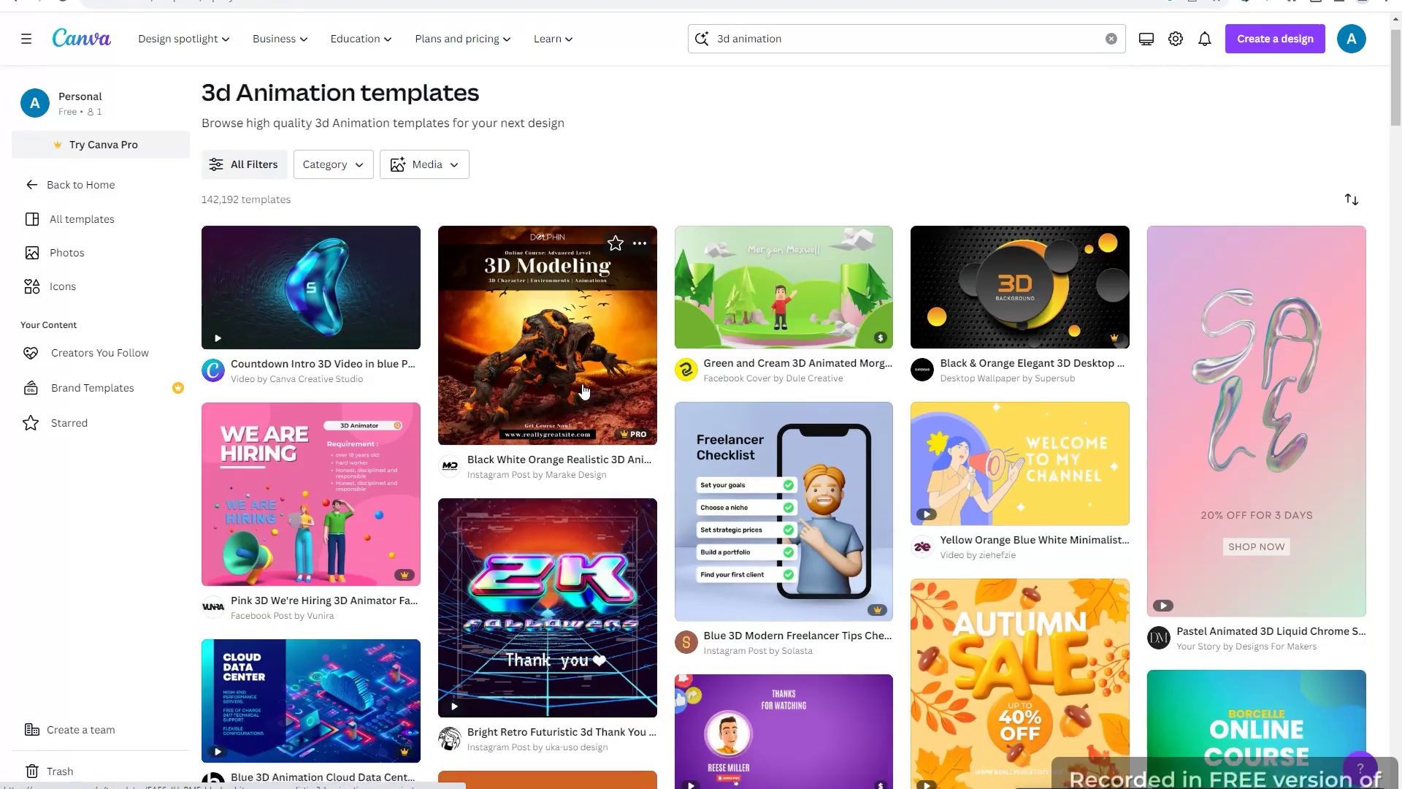
{"action": "scroll", "coordinate": [602, 396], "scroll_direction": "down", "scroll_amount": 5}
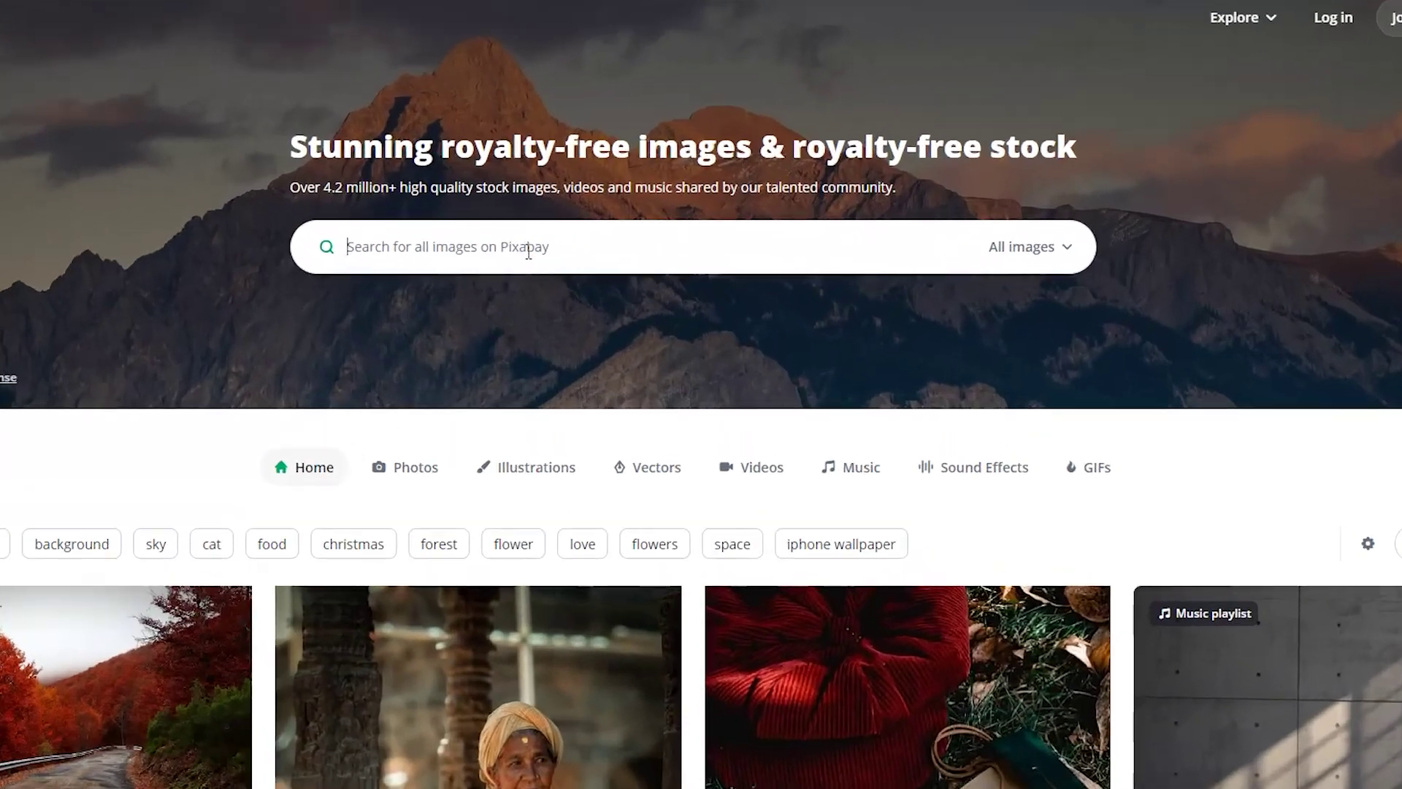
Search Pixabay for '3D BACKGROUND' and download the green empty-room illustration
{"action": "type", "text": "3D BACKGROUND"}
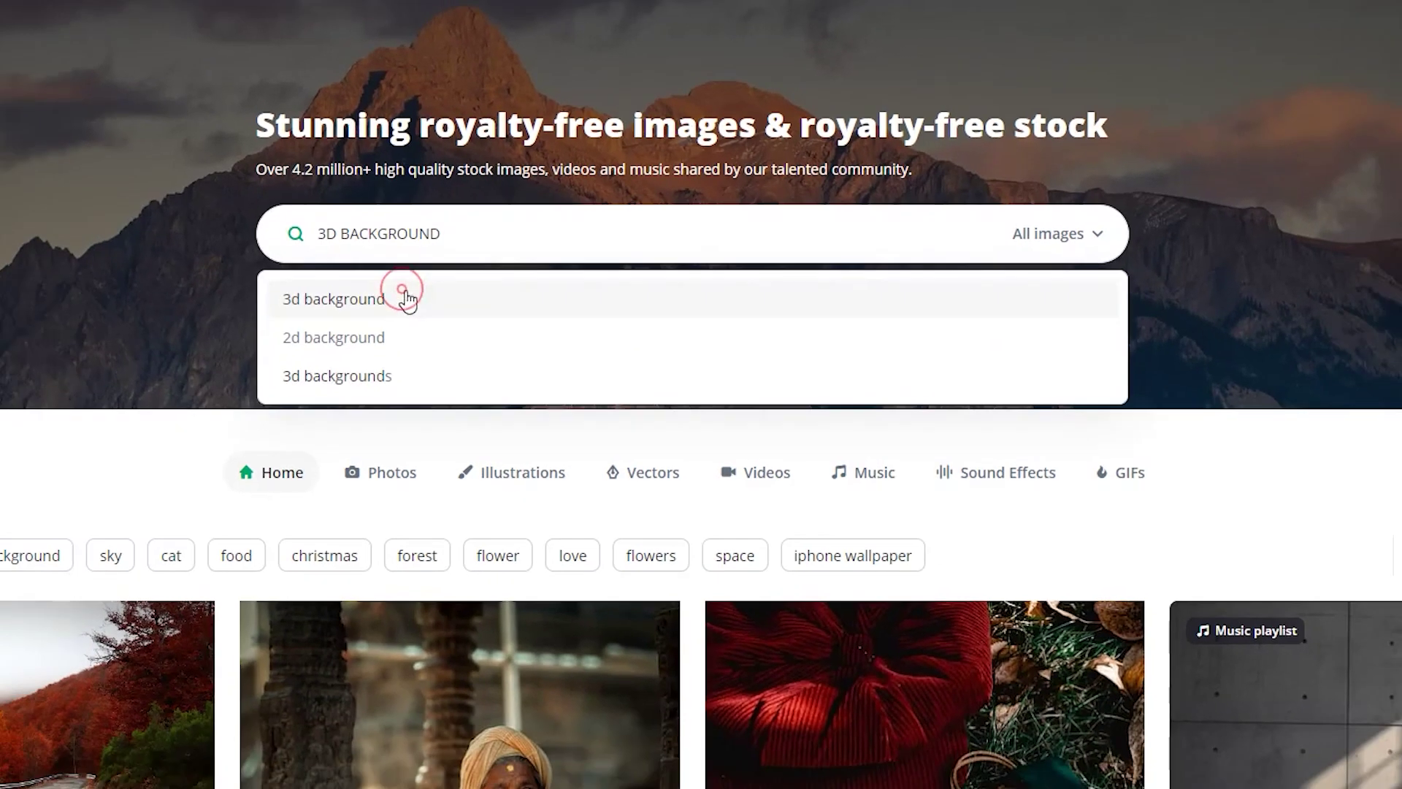
{"action": "left_click", "coordinate": [359, 314]}
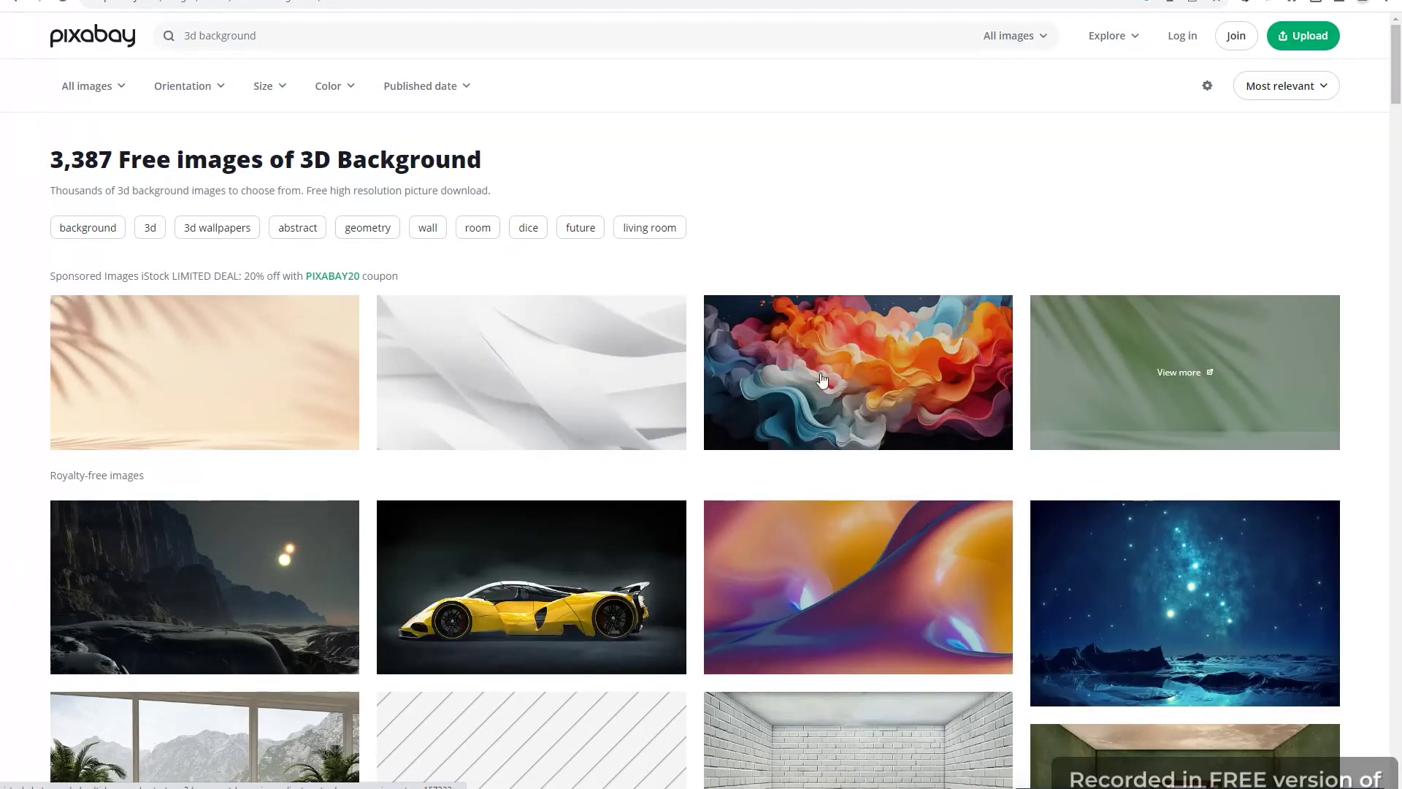
{"action": "scroll", "coordinate": [822, 378], "scroll_direction": "down", "scroll_amount": 15}
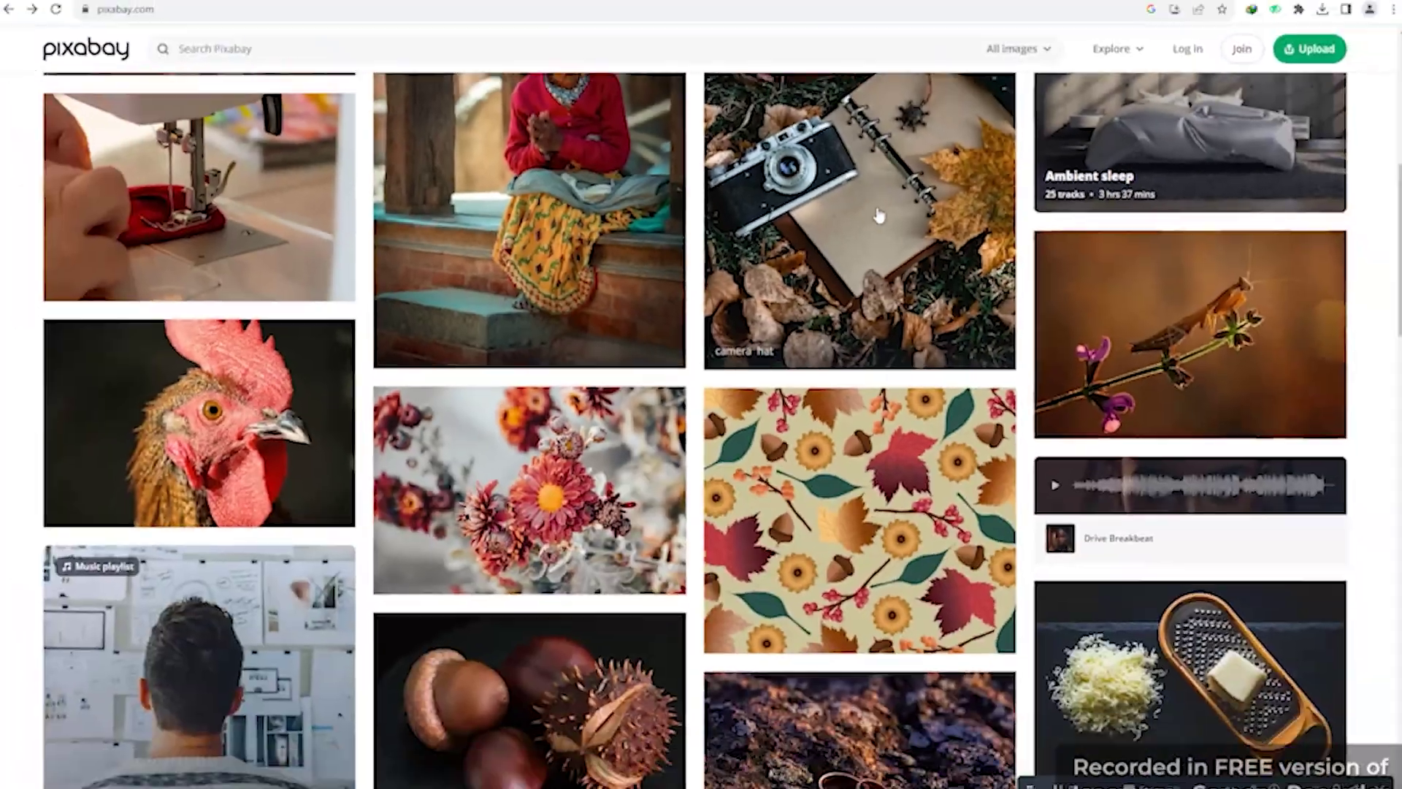
{"action": "scroll", "coordinate": [876, 216], "scroll_direction": "down", "scroll_amount": 3}
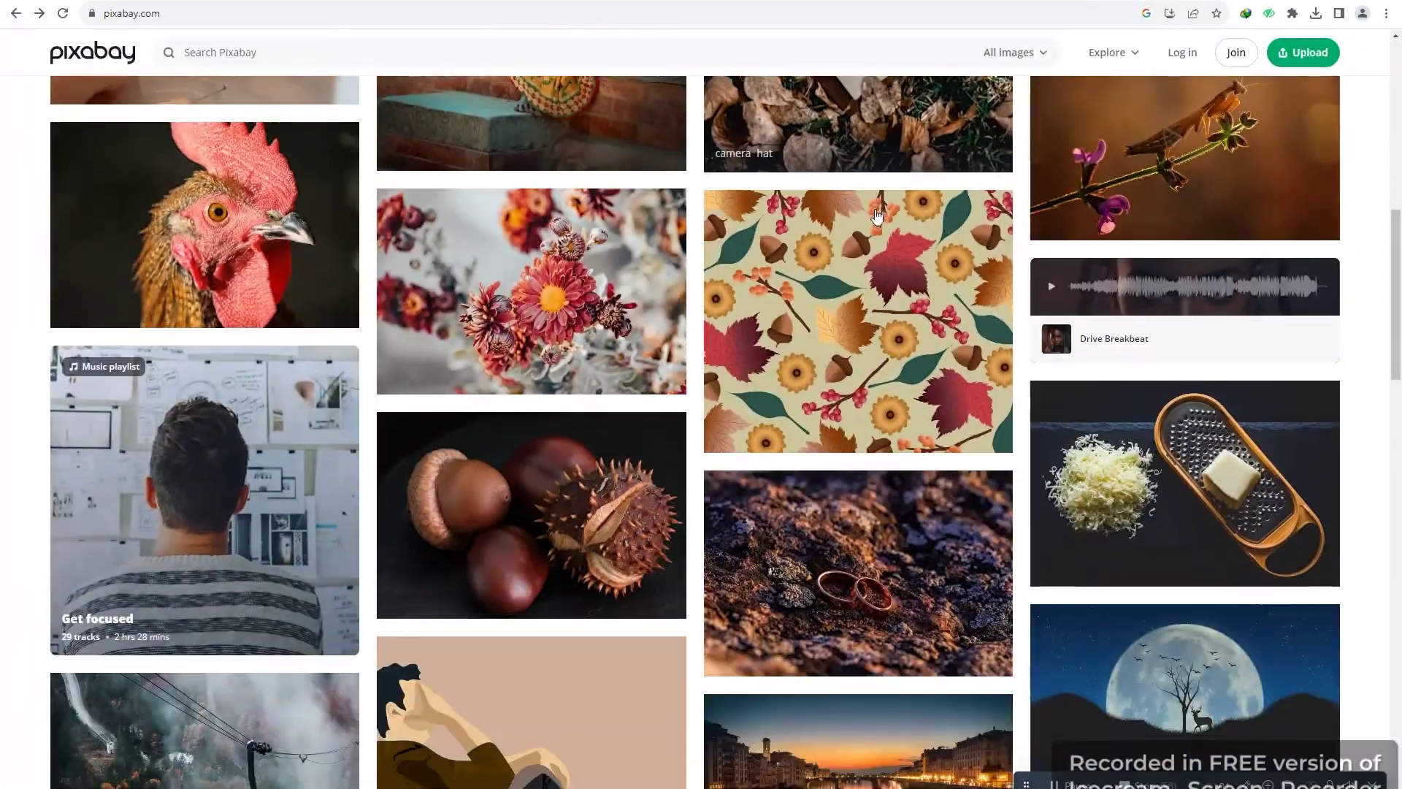
{"action": "scroll", "coordinate": [876, 217], "scroll_direction": "down", "scroll_amount": 14}
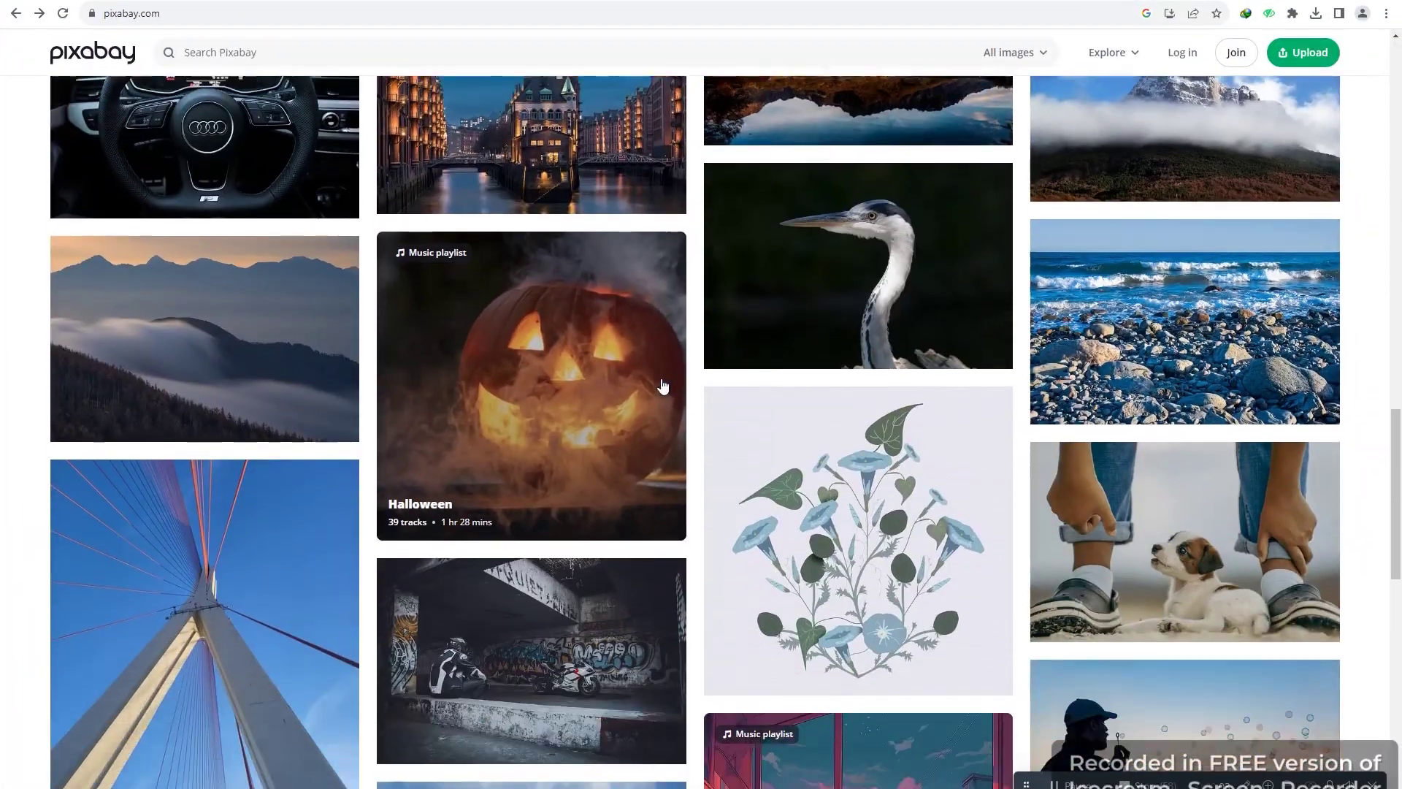
{"action": "scroll", "coordinate": [662, 386], "scroll_direction": "up", "scroll_amount": 17}
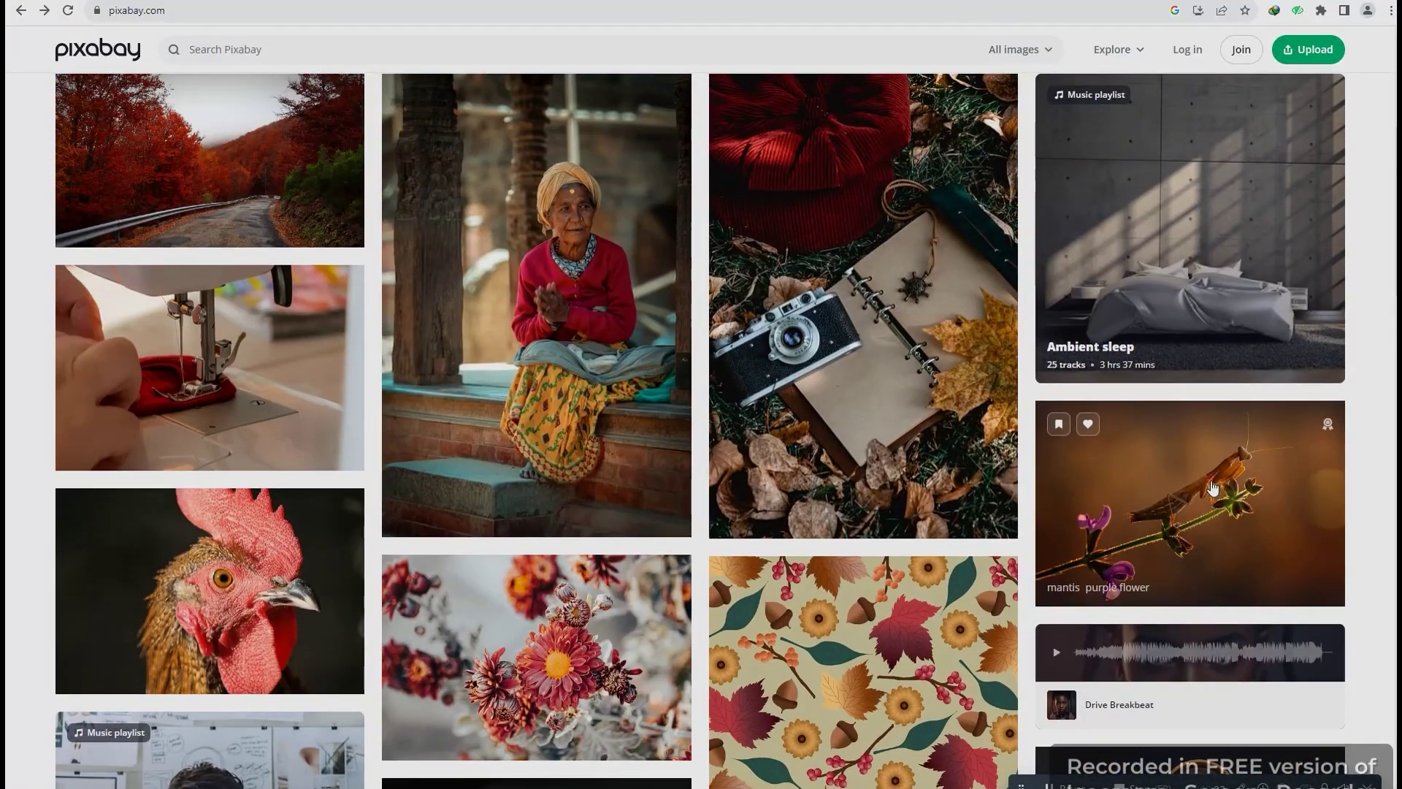
{"action": "left_click", "coordinate": [1201, 456]}
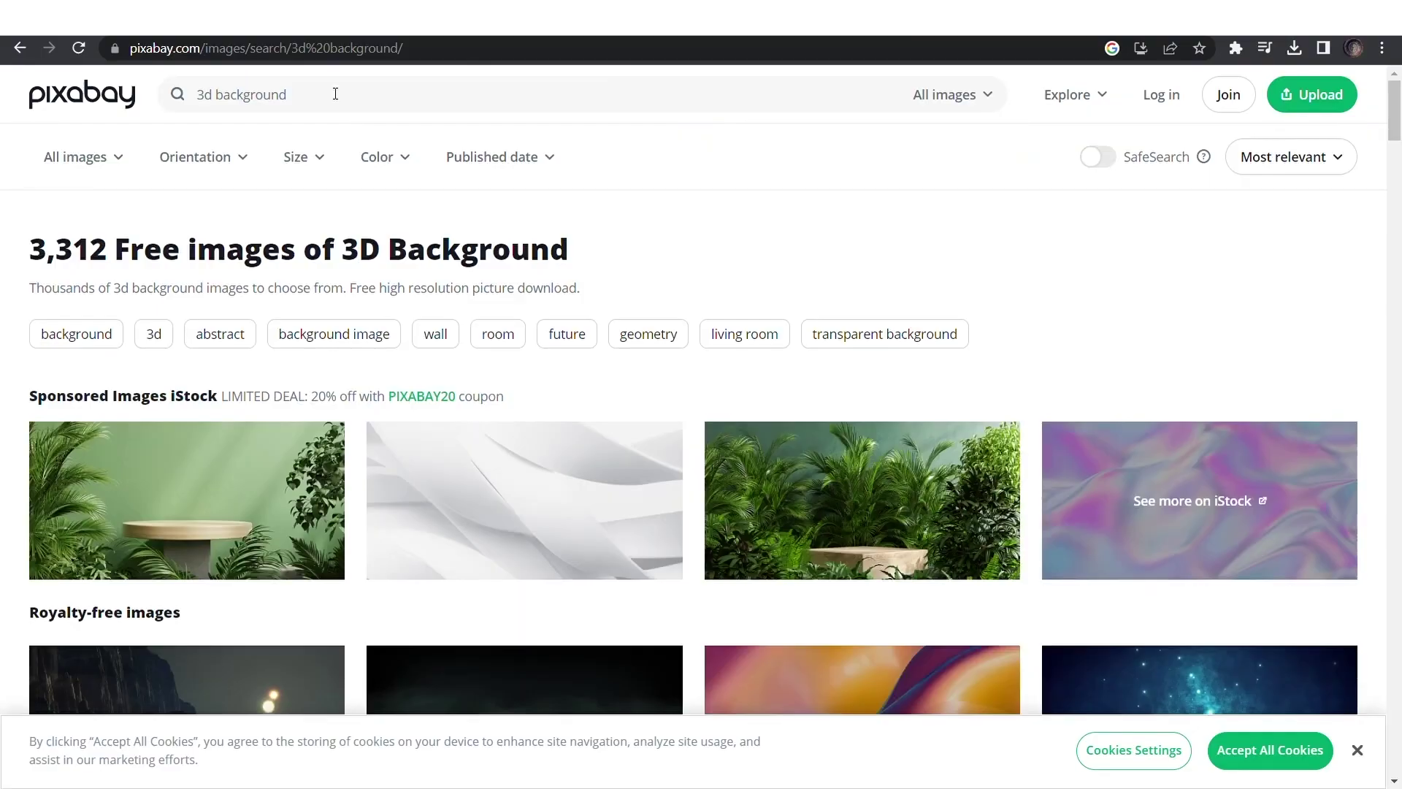
{"action": "scroll", "coordinate": [882, 563], "scroll_direction": "down", "scroll_amount": 9}
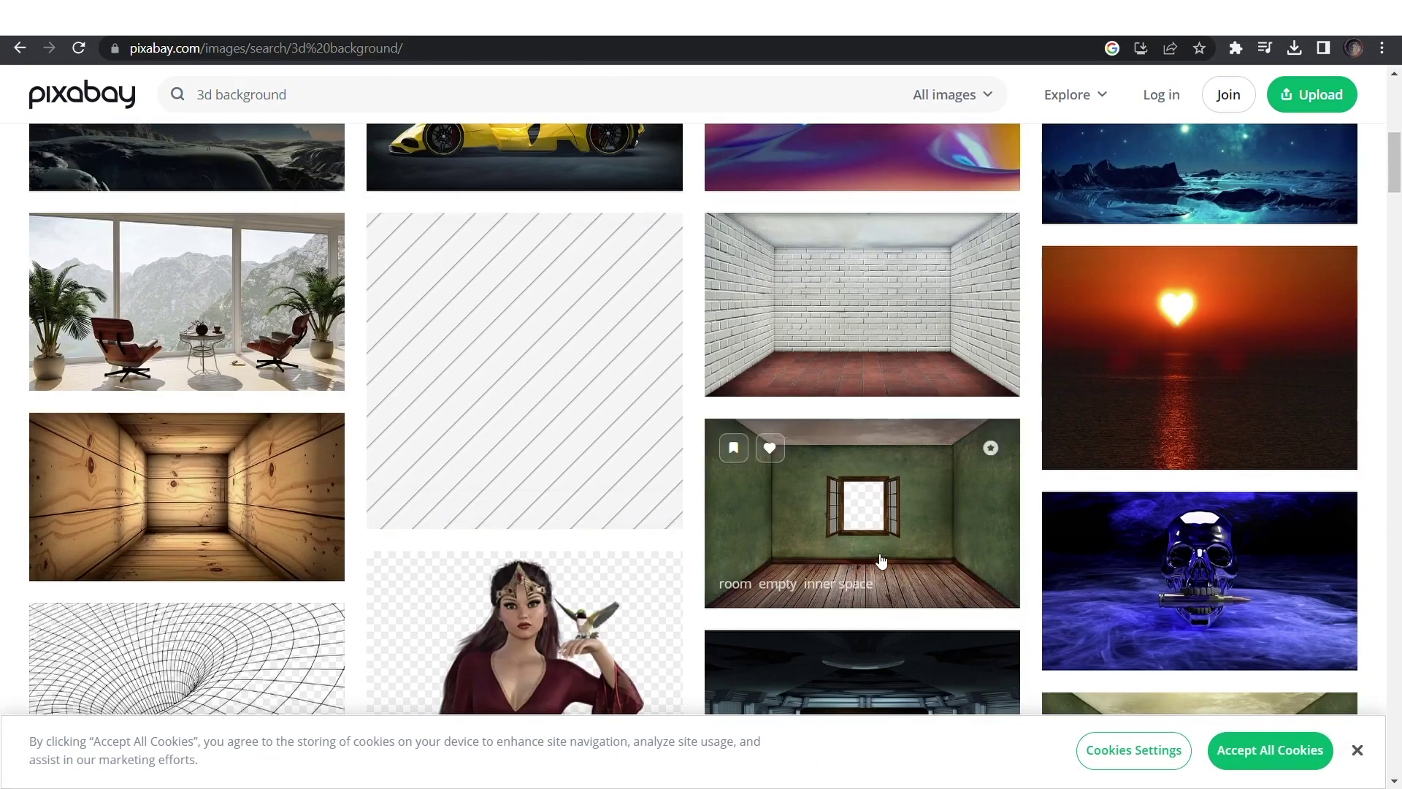
{"action": "left_click", "coordinate": [882, 563]}
{"action": "left_click", "coordinate": [1165, 413]}
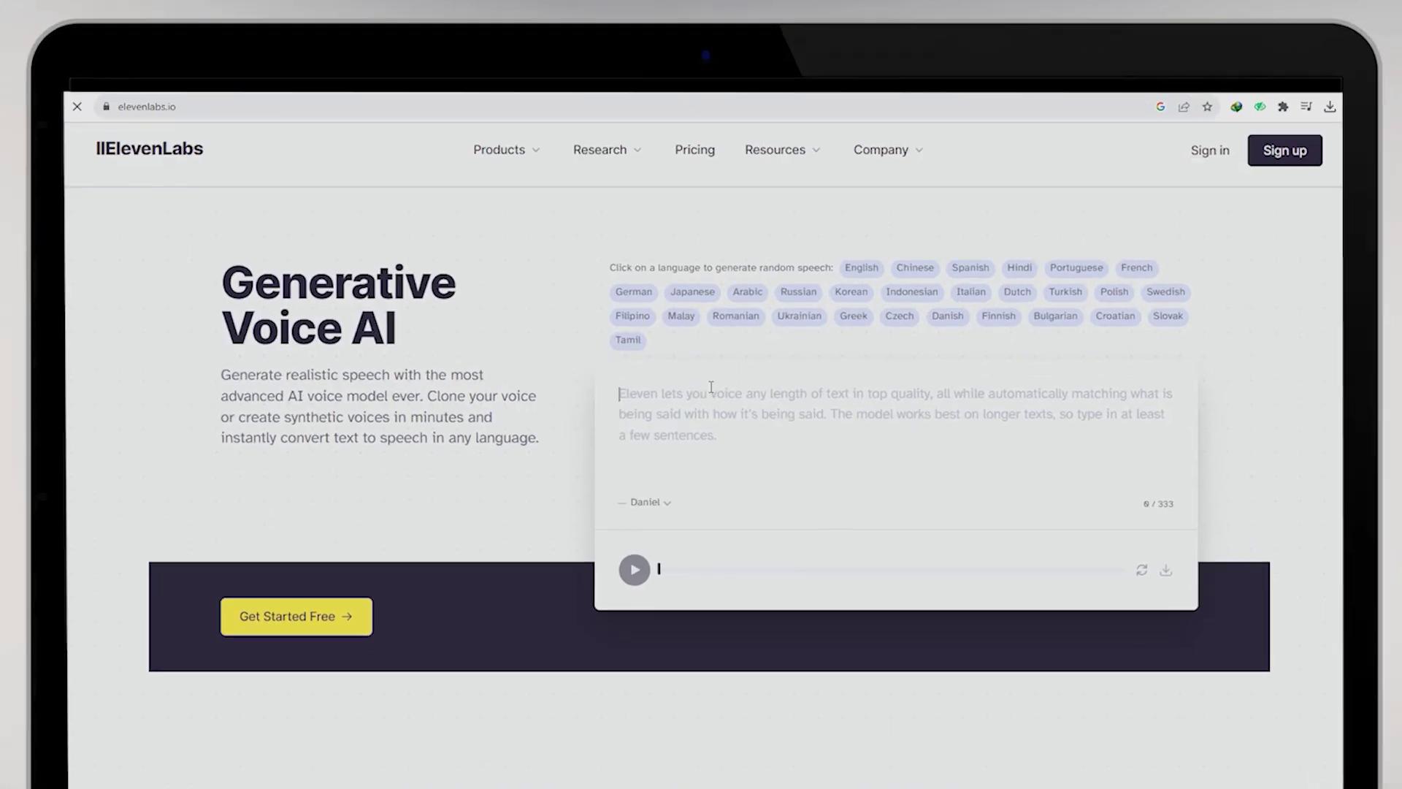
Start an ElevenLabs account and list the narration voices for the GravityWrite dialogue script
{"action": "scroll", "coordinate": [711, 387], "scroll_direction": "down", "scroll_amount": 10}
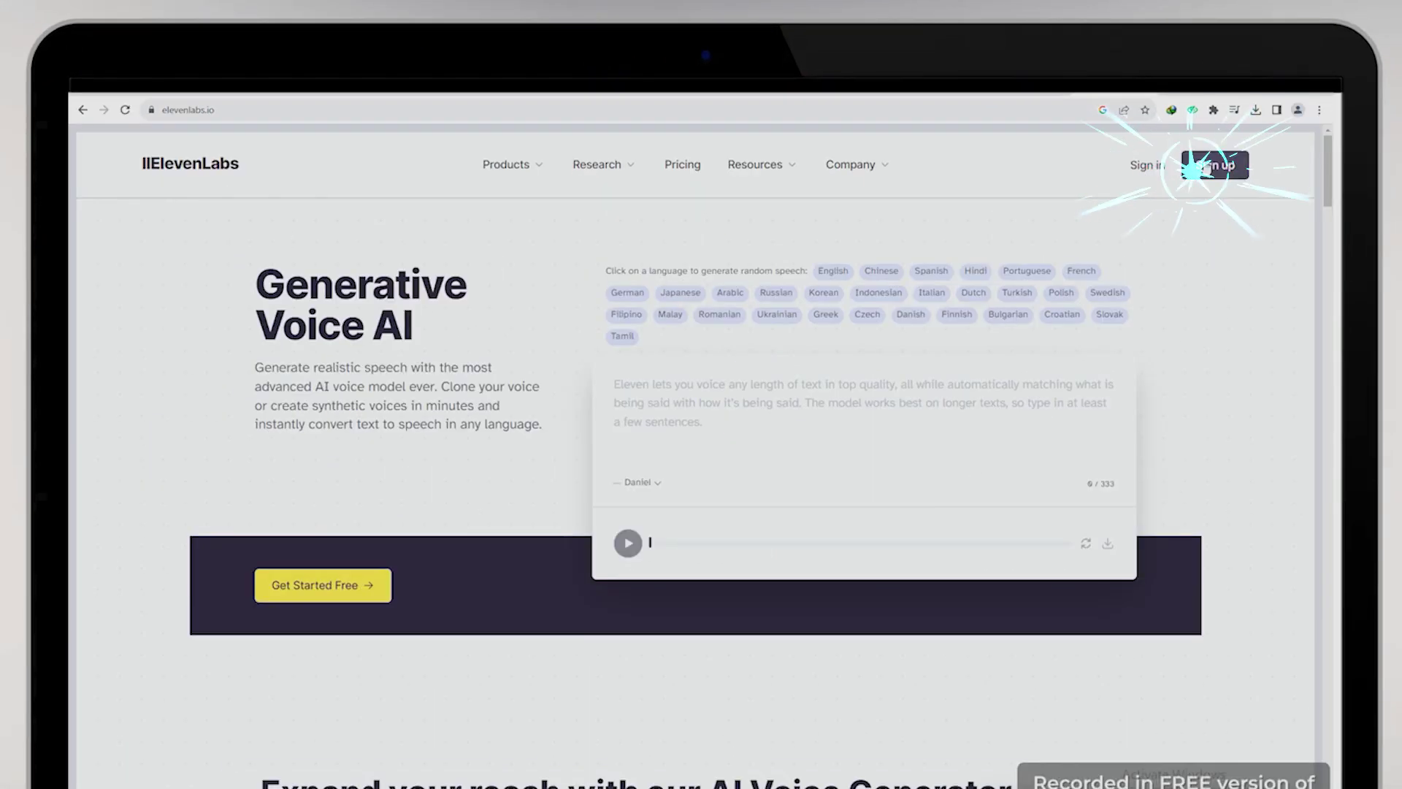
{"action": "left_click", "coordinate": [1224, 167]}
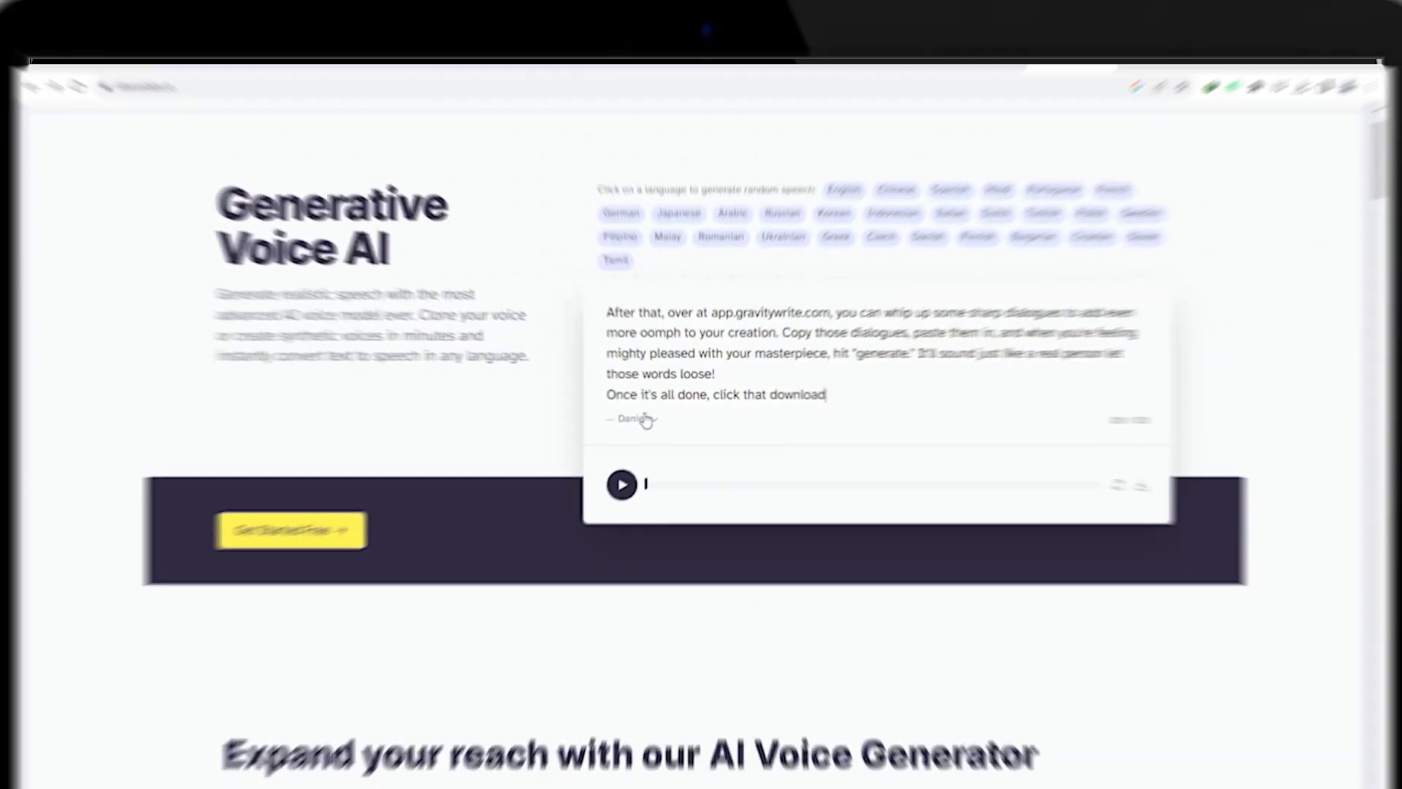
{"action": "left_click", "coordinate": [655, 417]}
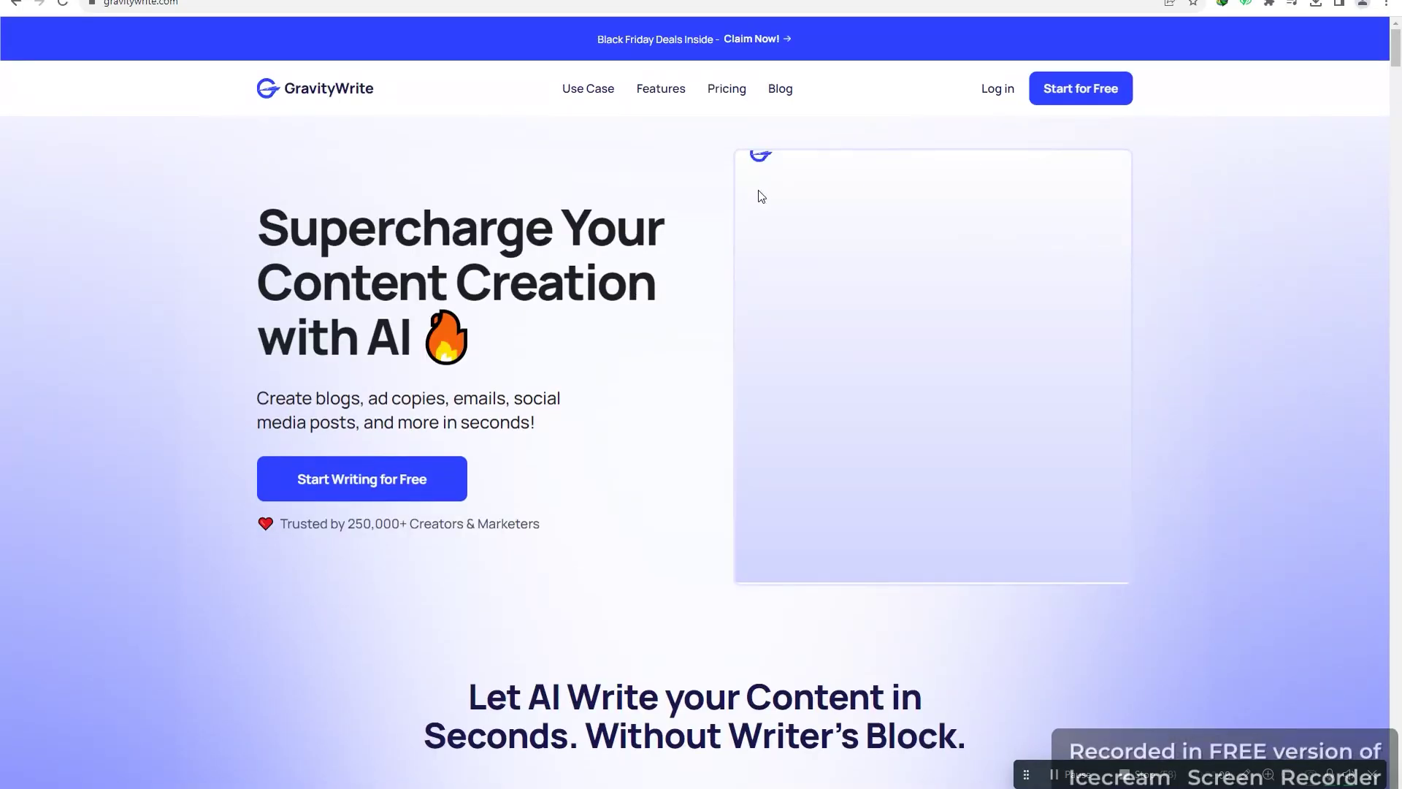
Scroll down the GravityWrite home page through its blog, ad copy, email and social post tools
{"action": "scroll", "coordinate": [645, 207], "scroll_direction": "down", "scroll_amount": 15}
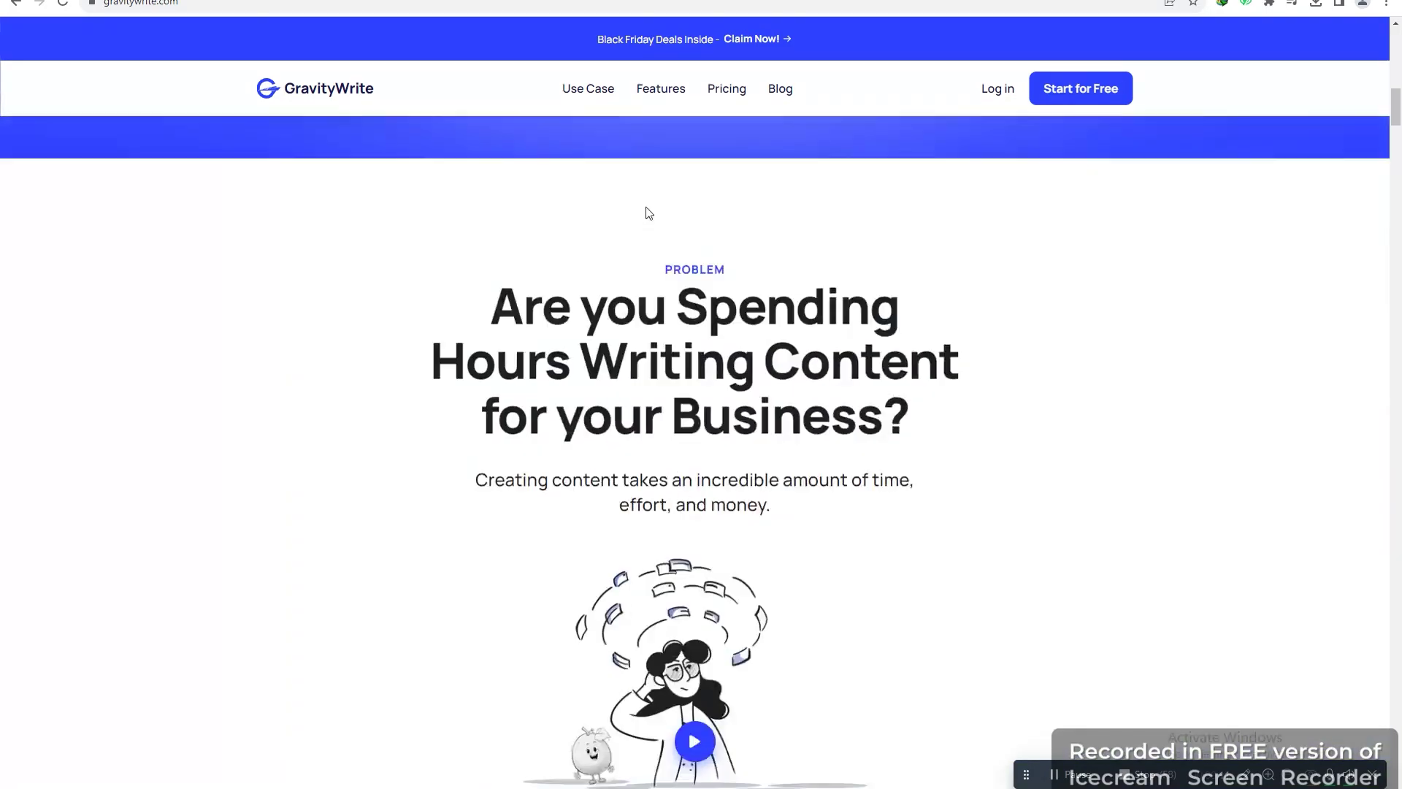